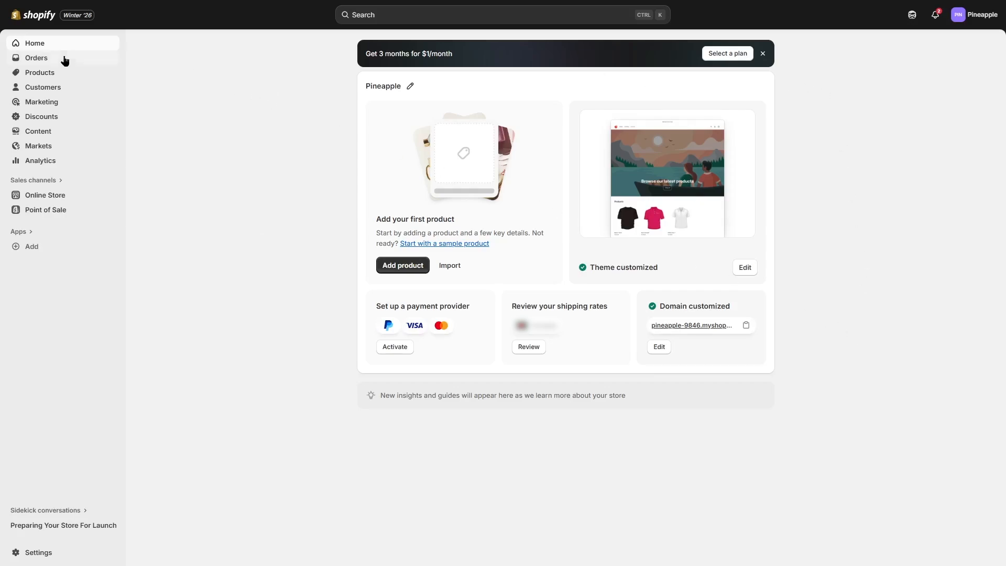
Start a new product in the store's catalogue and title it "T-Shirt"
left_click(42, 76)
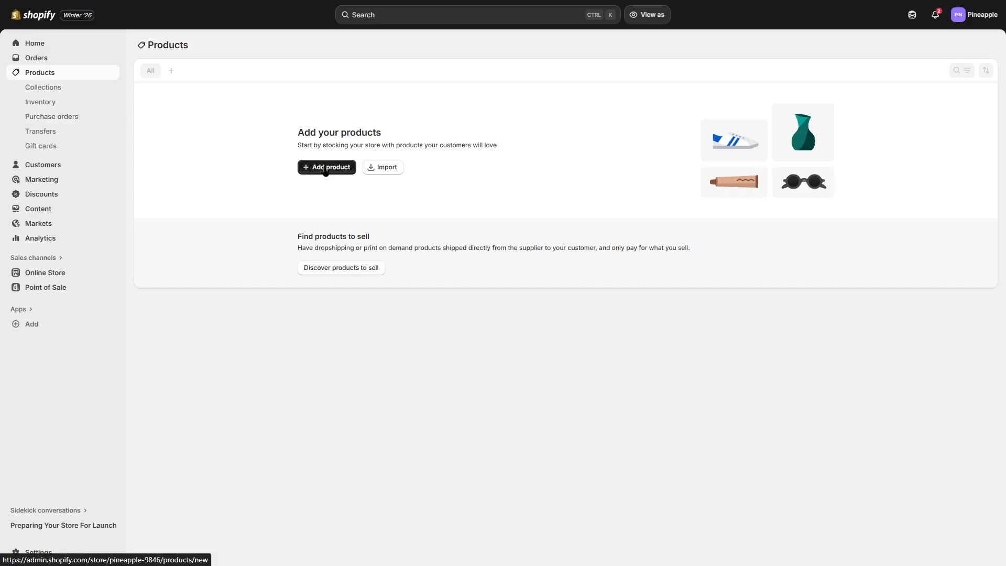
left_click(325, 167)
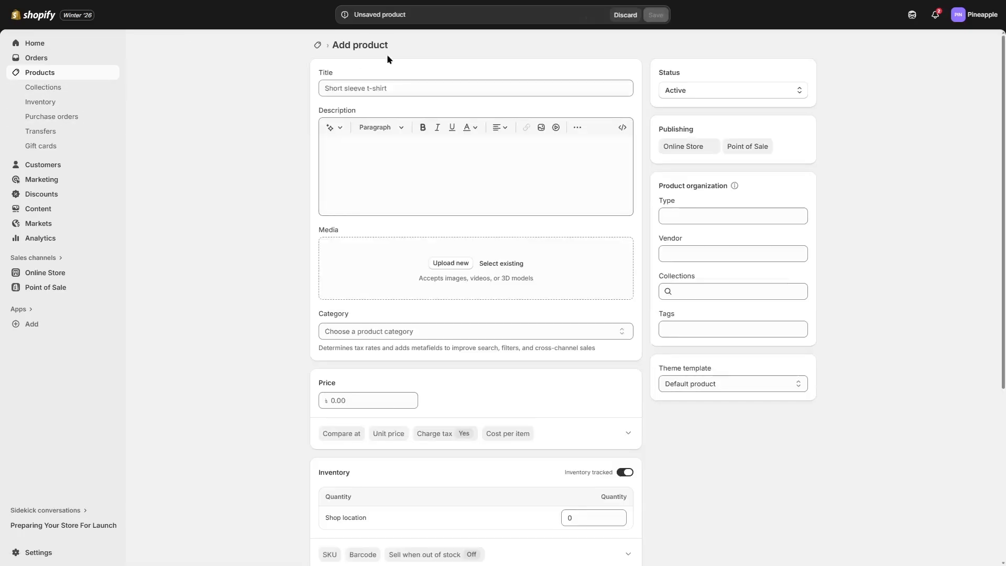
mouse_move(1003, 70)
left_mouse_down()
mouse_move(1003, 210)
mouse_move(1004, 64)
left_mouse_up()
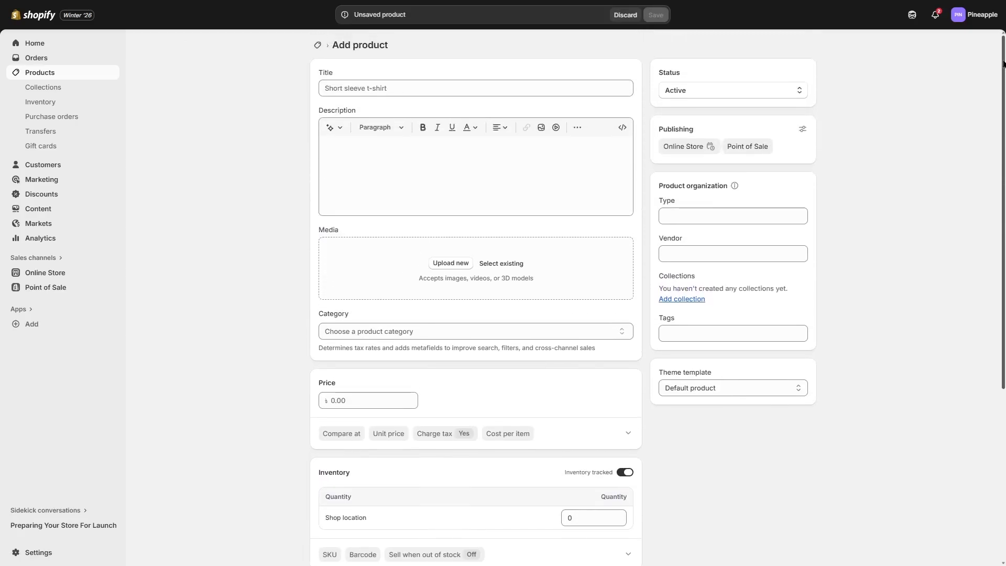
left_click(342, 87)
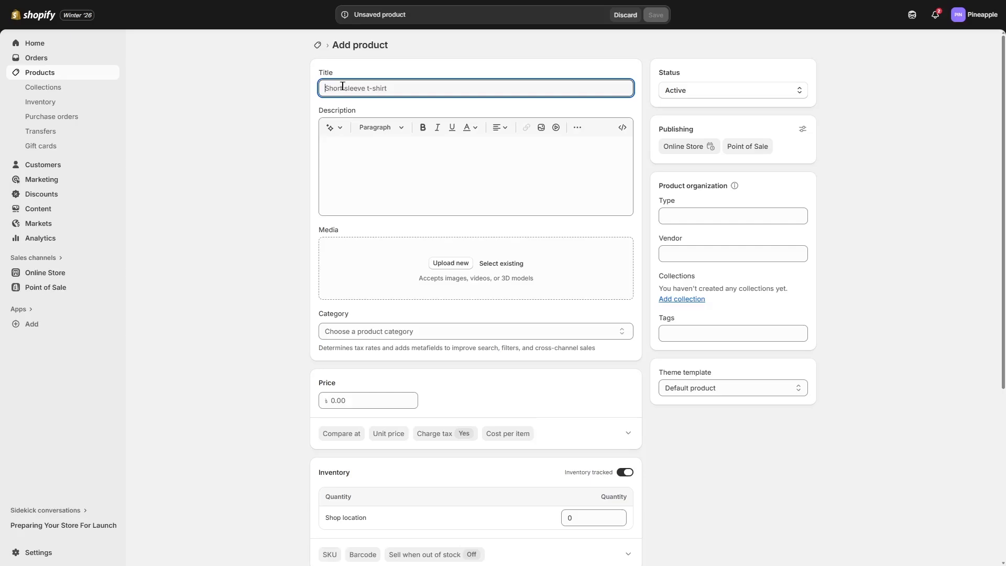
type("T-Shirt")
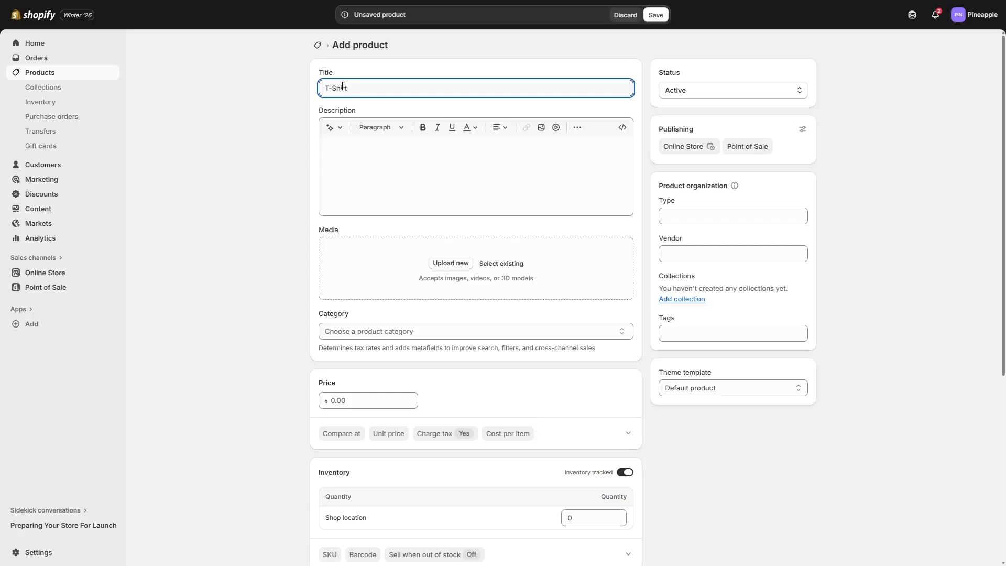
Write the product description "A simple short sleeve T-Shirt for your daily routine."
left_click(379, 166)
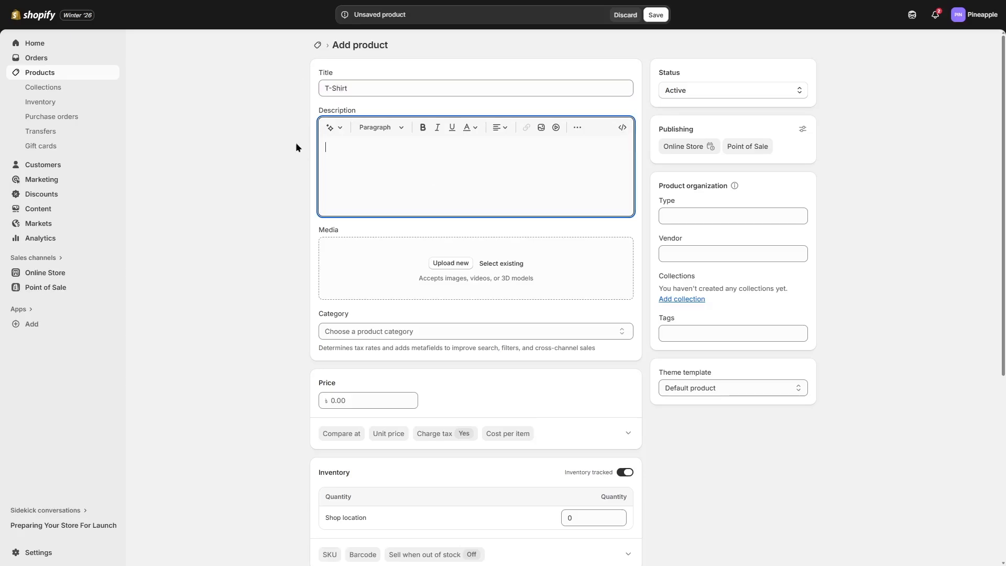
left_click(332, 129)
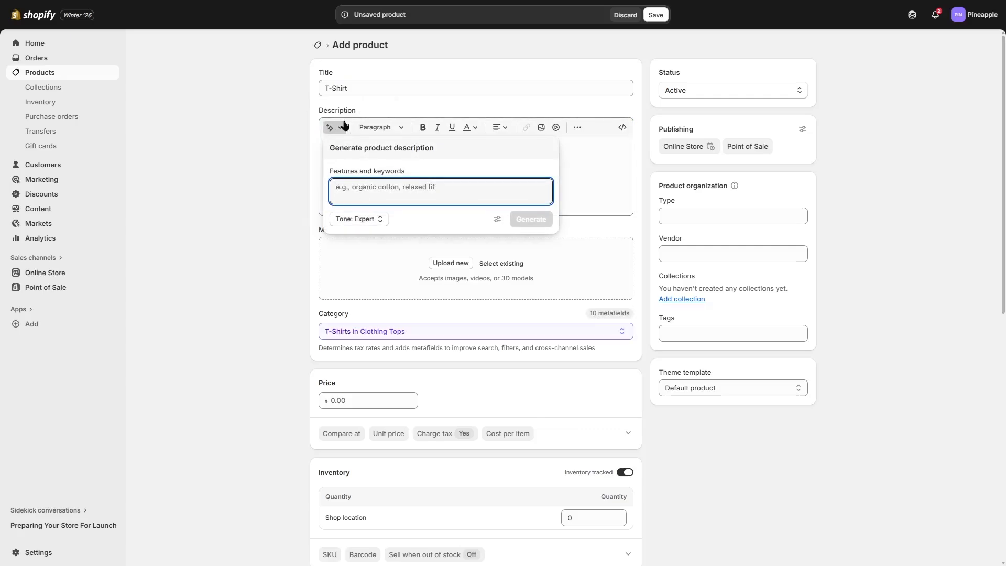
left_click(360, 220)
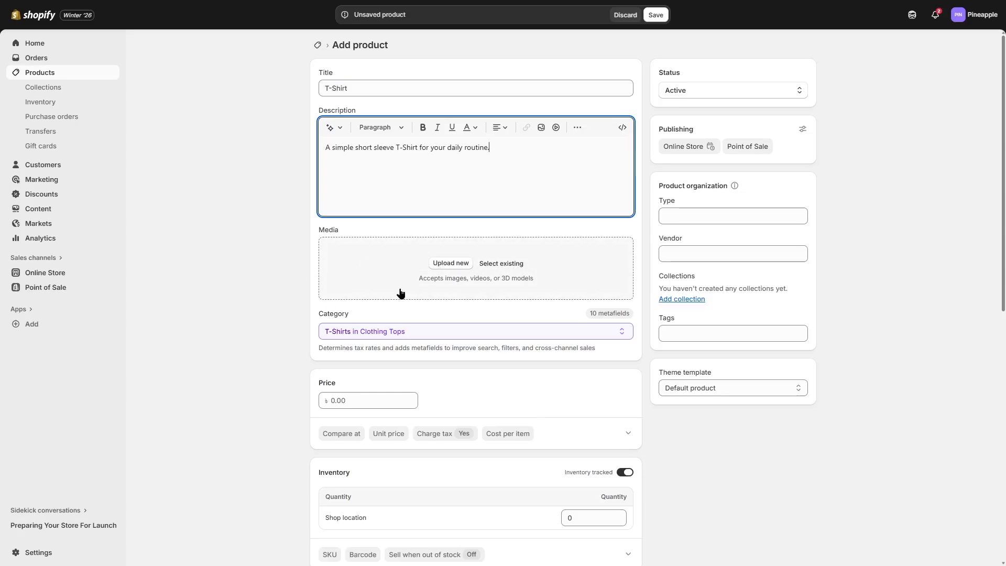
Upload the green, blue and black T-shirt images and make the black one the first media item
left_click(454, 268)
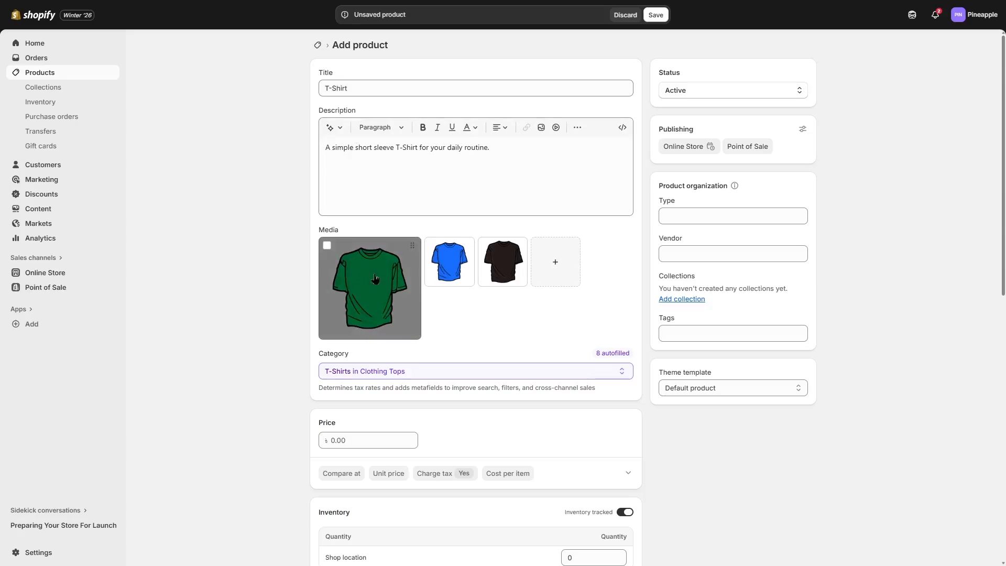
left_click_drag(509, 250, 375, 295)
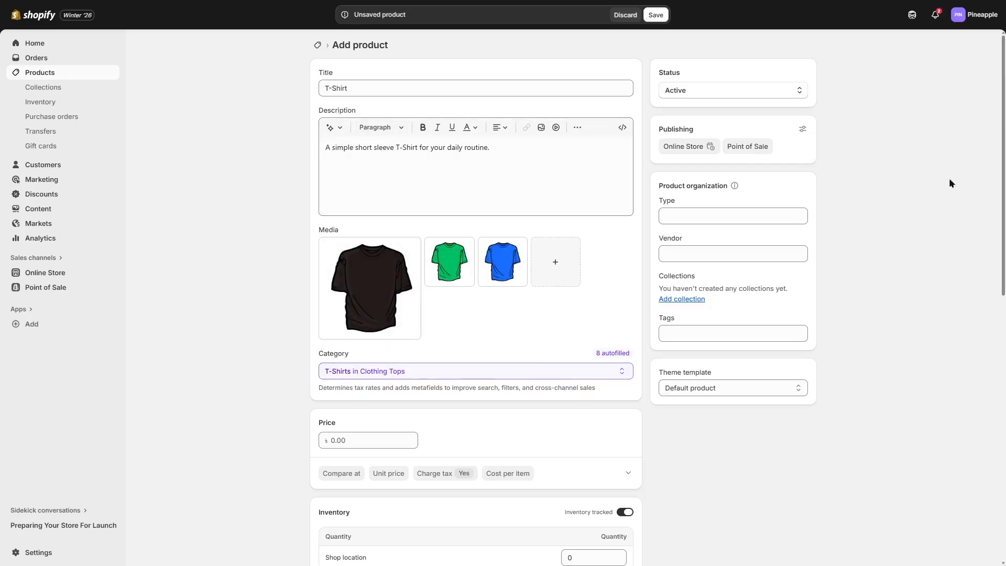
Set the product's price to 22.00
scroll(380, 185, "down", 3)
left_click(372, 284)
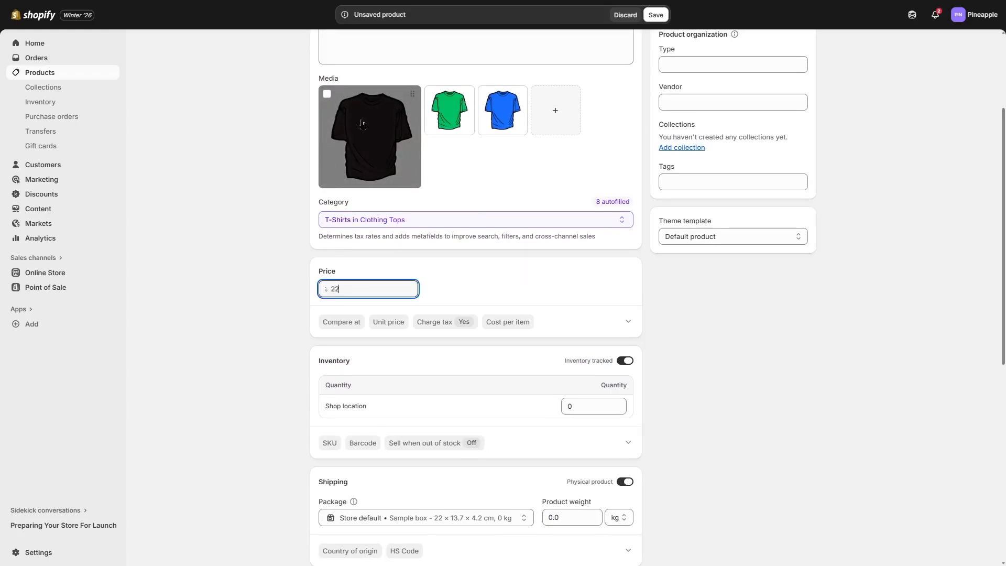
left_click(587, 283)
scroll(586, 283, "down", 1)
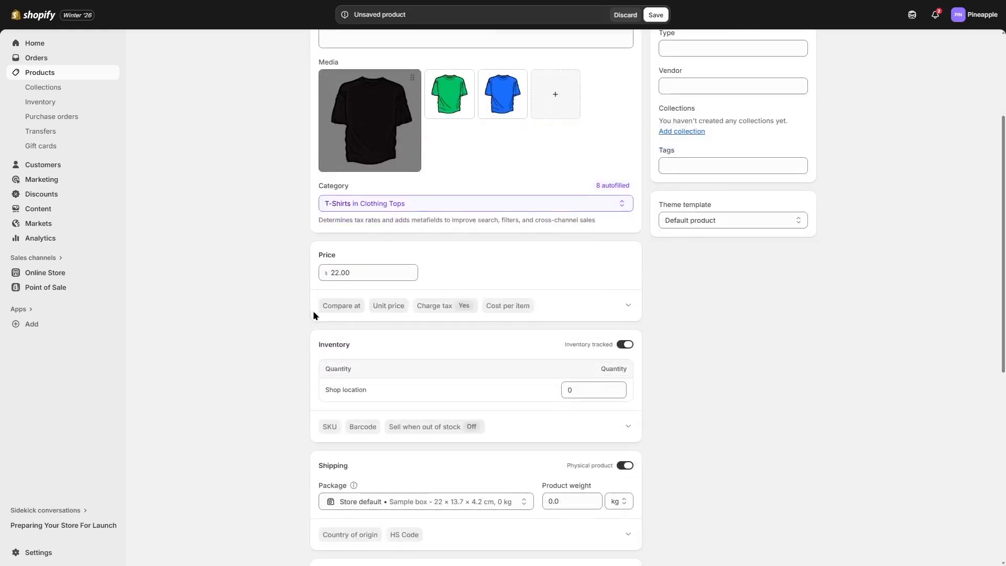
Set the compare-at price to 30.00 and turn off charging tax on this product
left_click(336, 306)
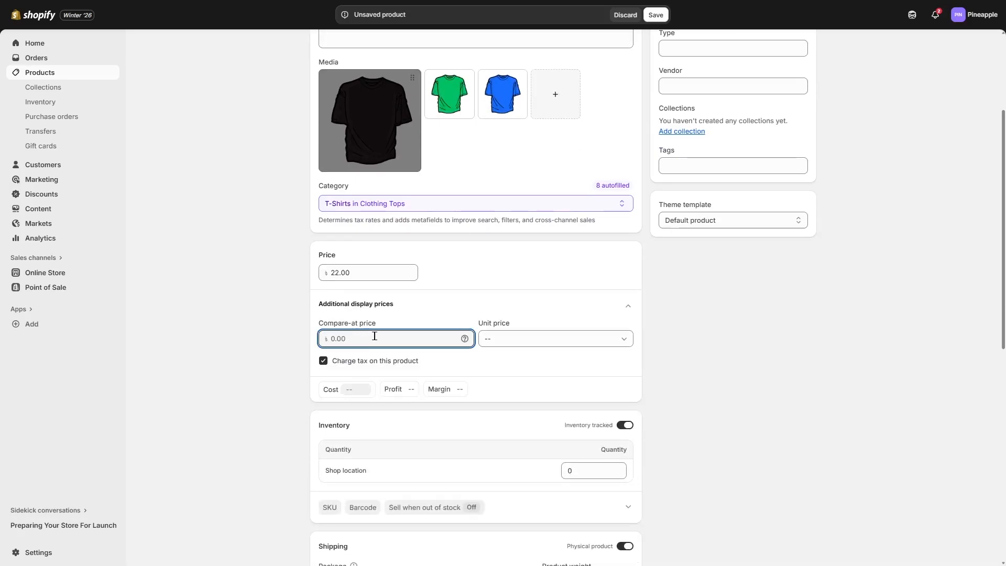
type("30")
left_click(393, 362)
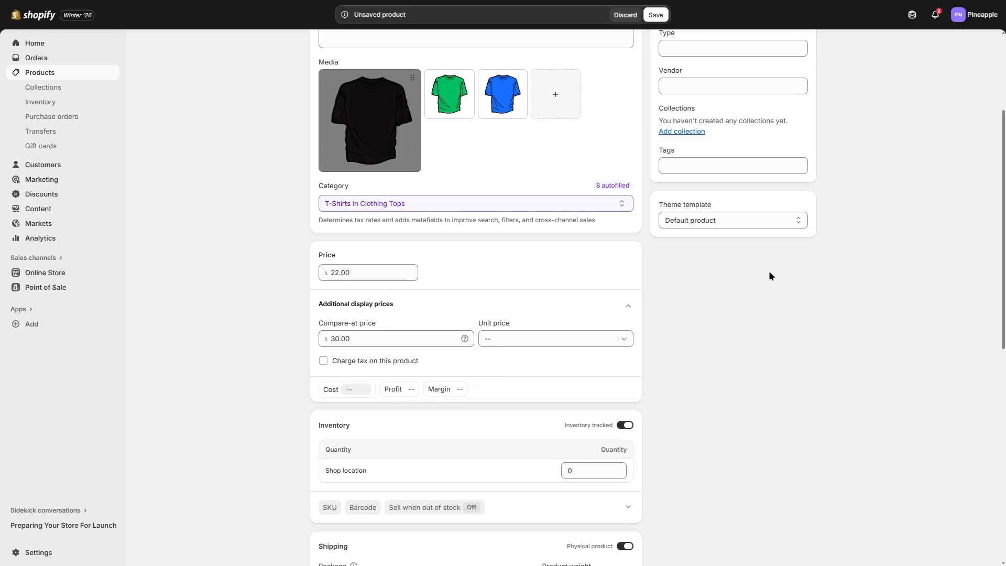
Set the inventory quantity at the shop location to 50
left_click_drag(1004, 215, 1004, 273)
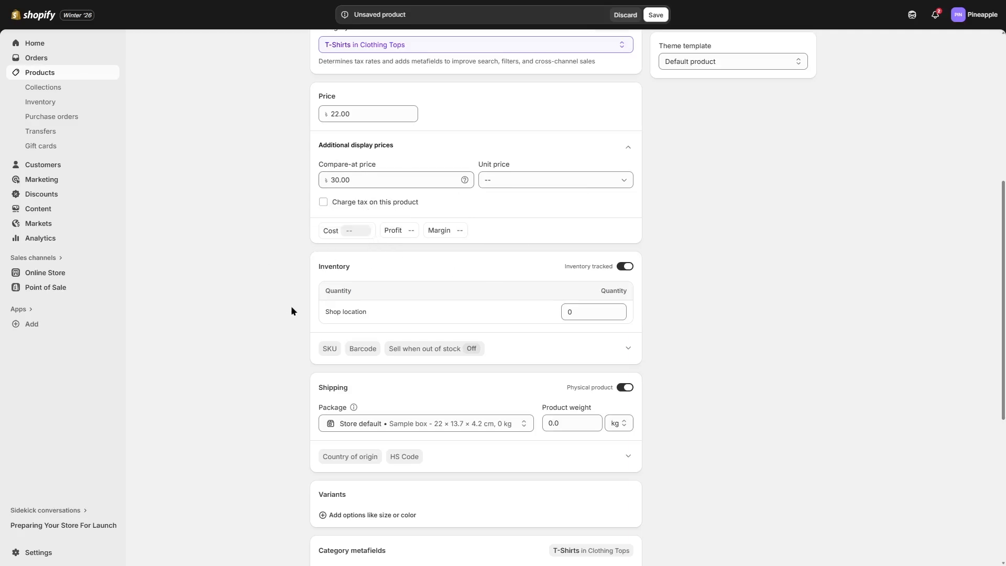
left_click(563, 314)
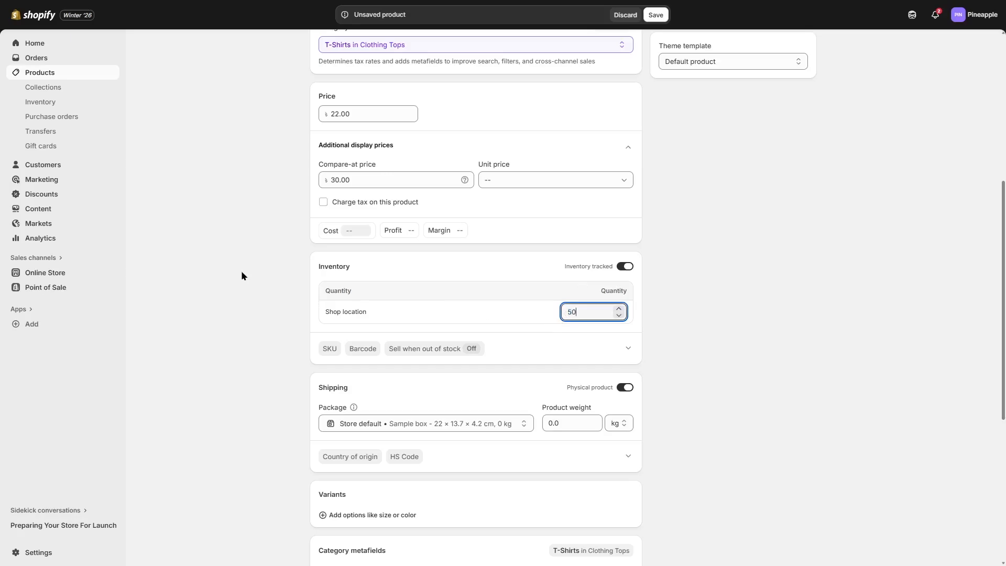
left_click(328, 350)
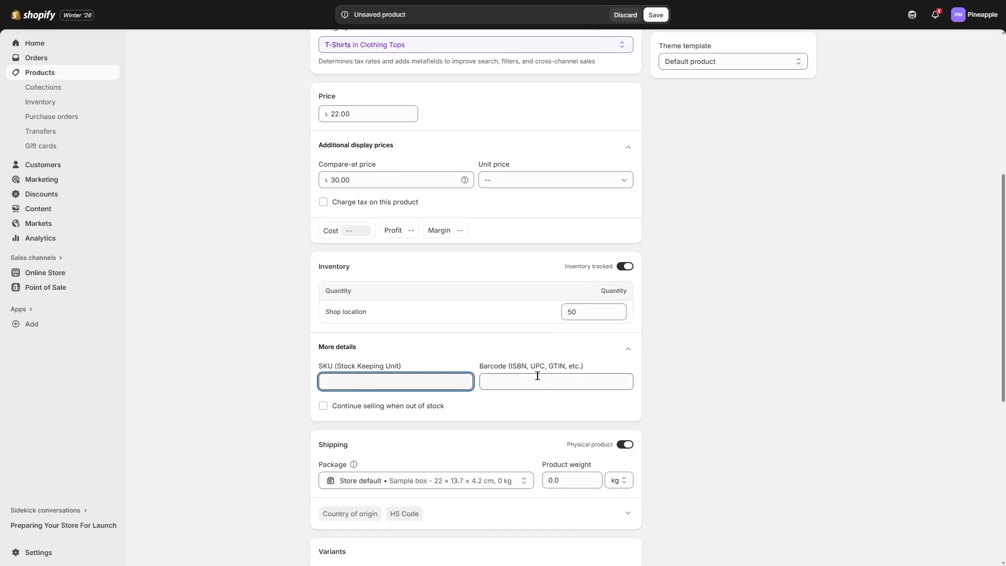
left_click(422, 407)
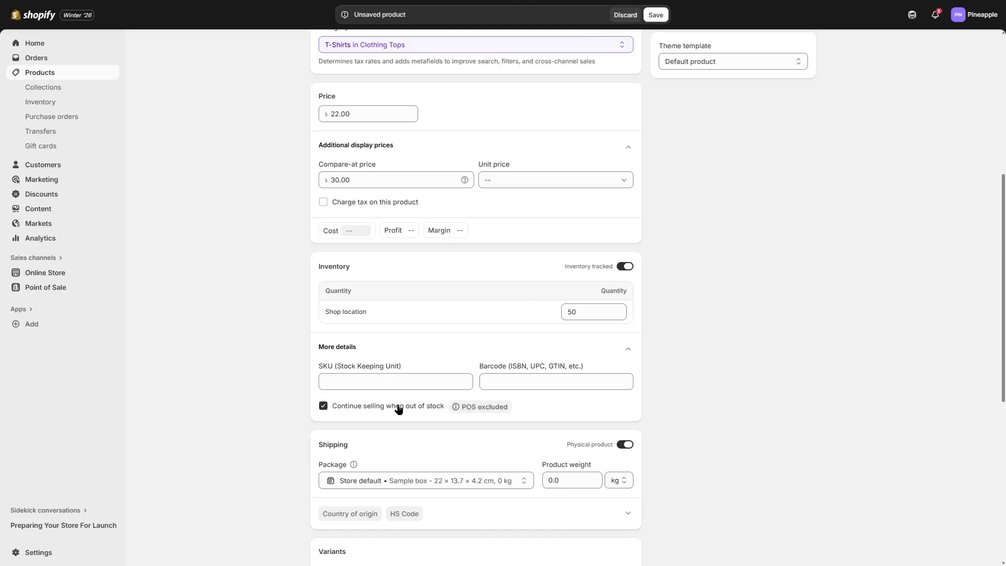
left_click(398, 409)
left_click(377, 381)
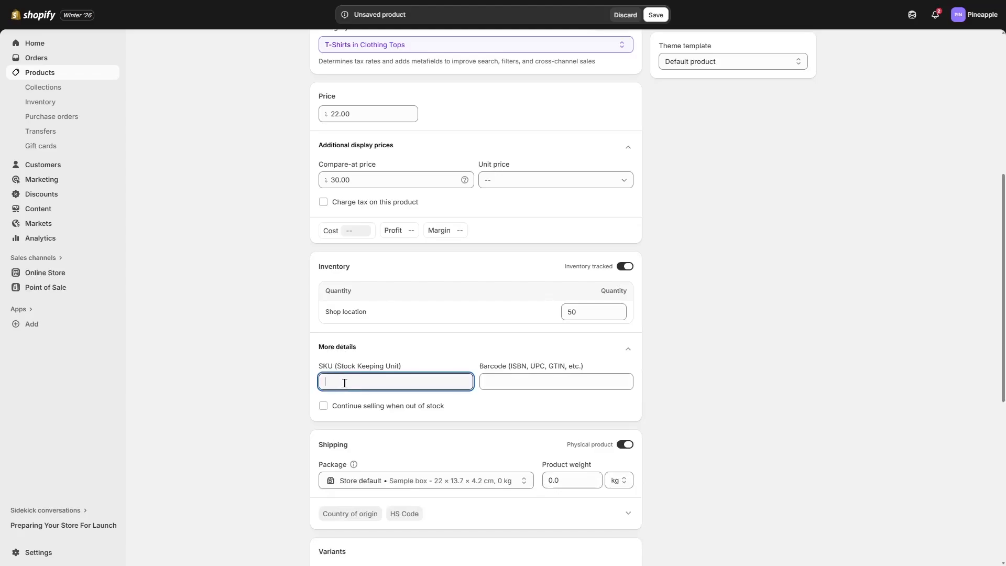
left_click(343, 352)
Keep the store default shipping package and set the product weight to 0.075 kg
scroll(386, 304, "down", 2)
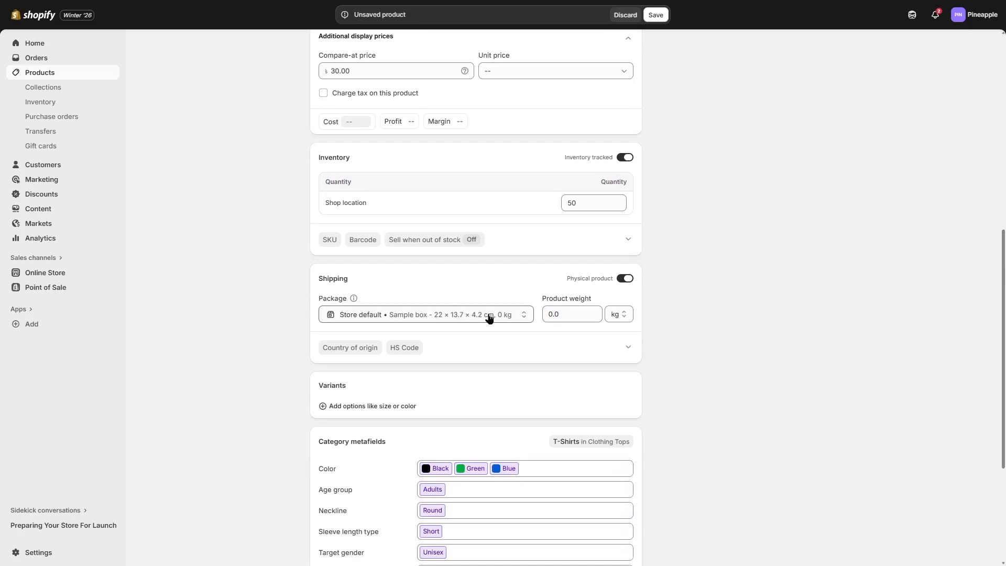
left_click(451, 319)
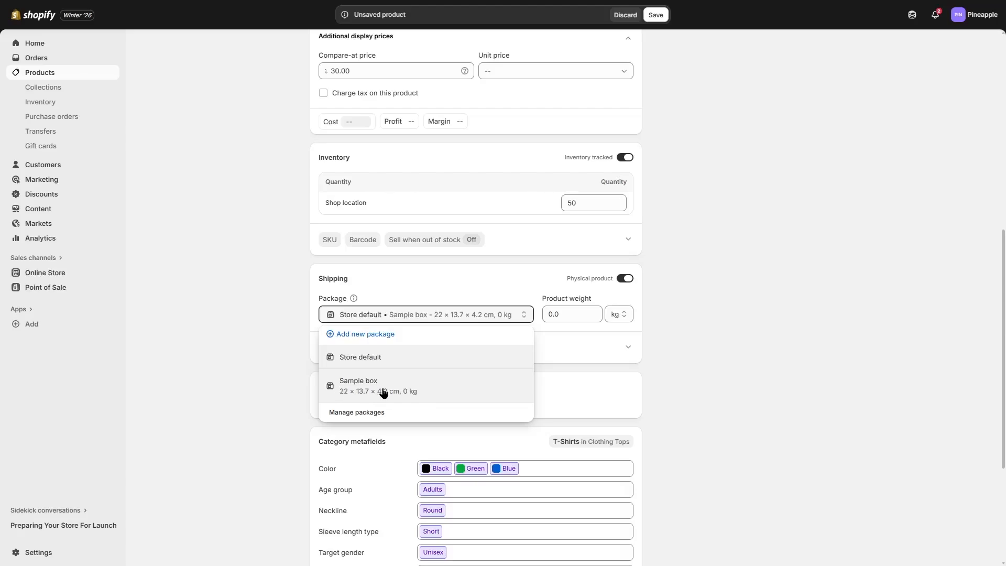
left_click(569, 314)
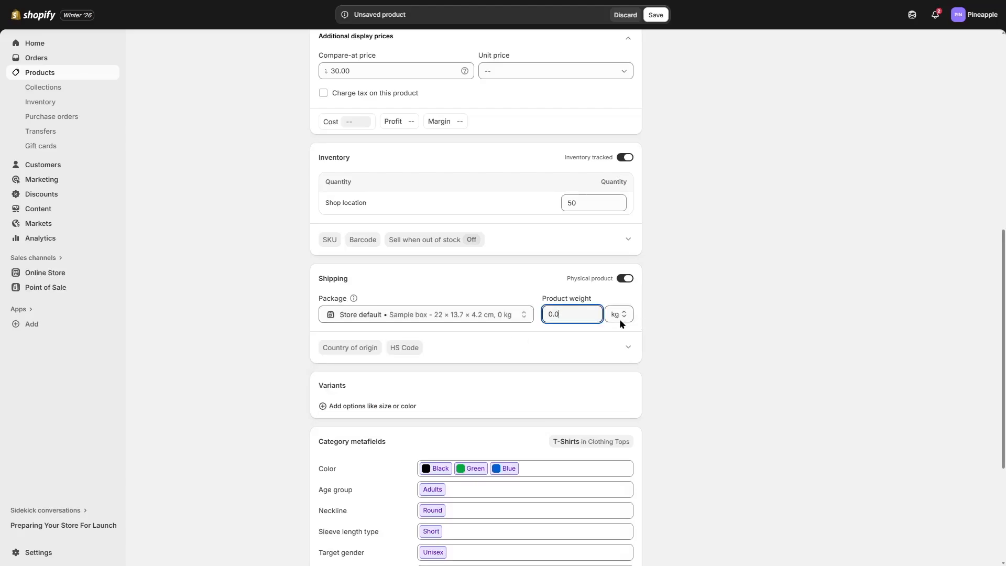
type("75")
left_click_drag(1004, 328, 1005, 388)
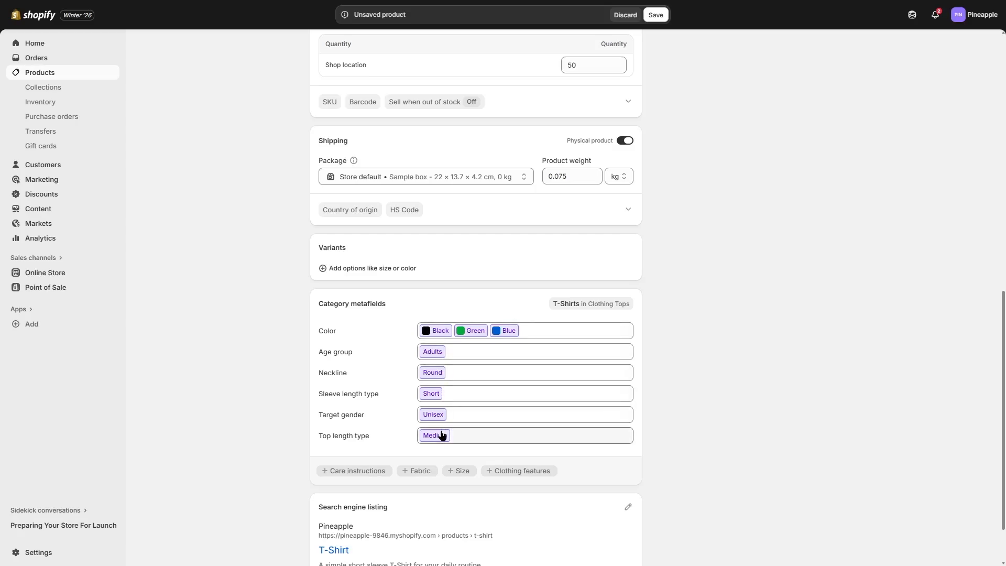
left_click(470, 352)
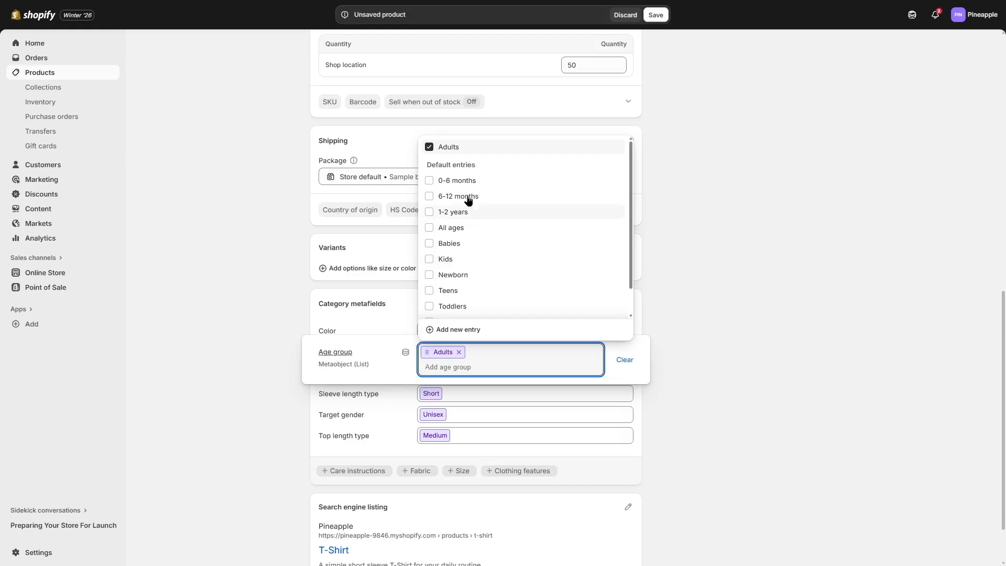
left_click(798, 380)
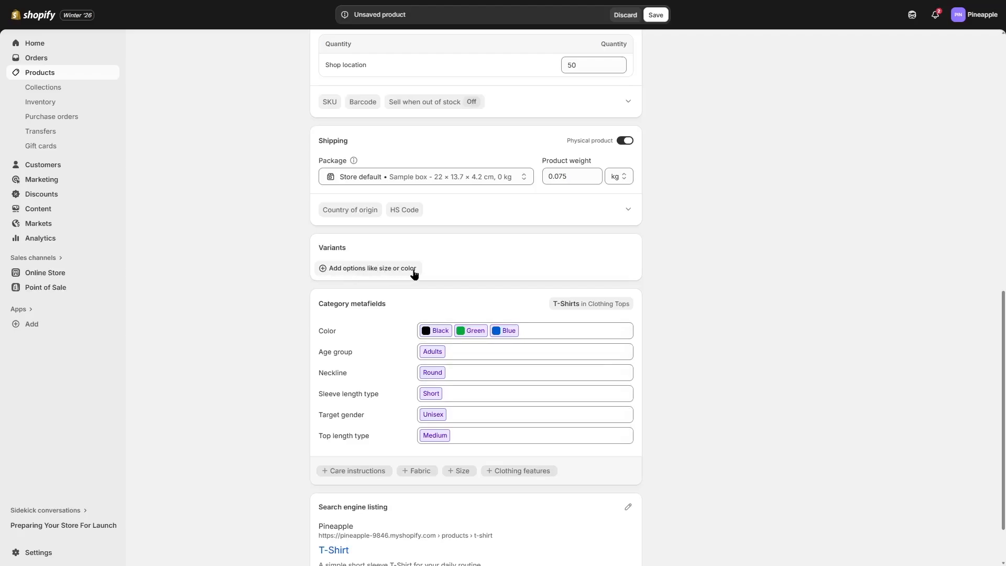
left_click_drag(1003, 358, 997, 112)
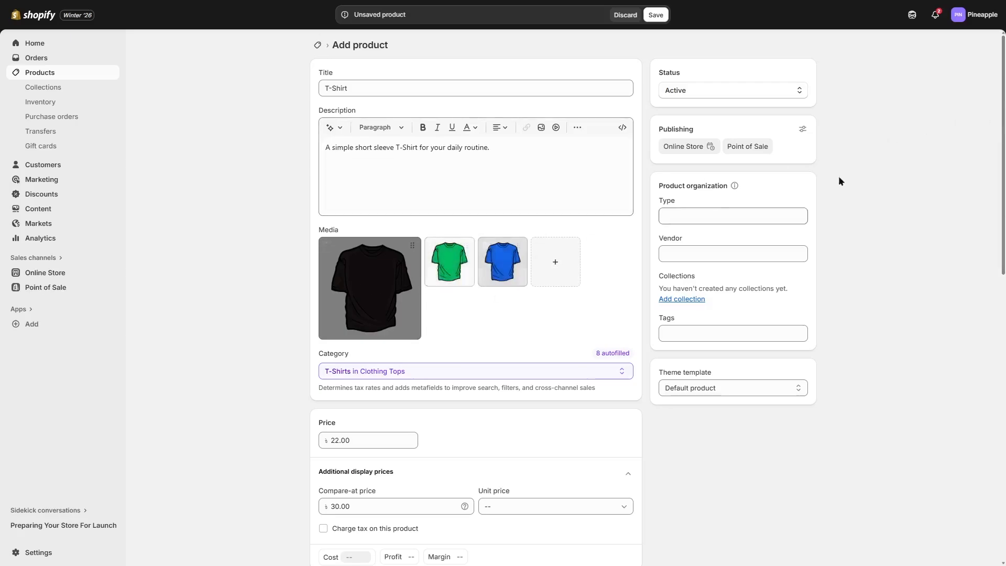
scroll(539, 355, "down", 10)
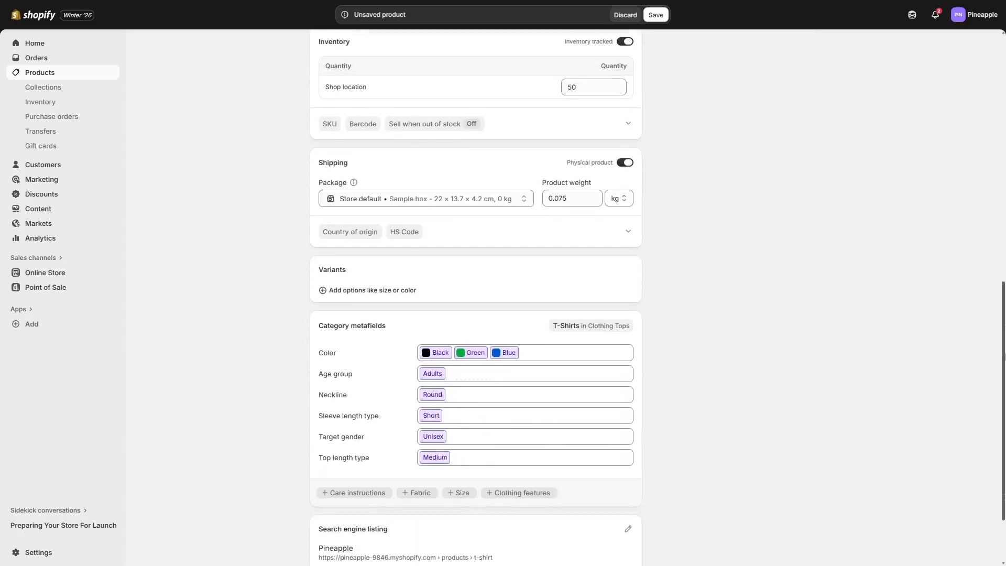
Add Color as a variant option with the values Black, Green and Blue
left_click(375, 272)
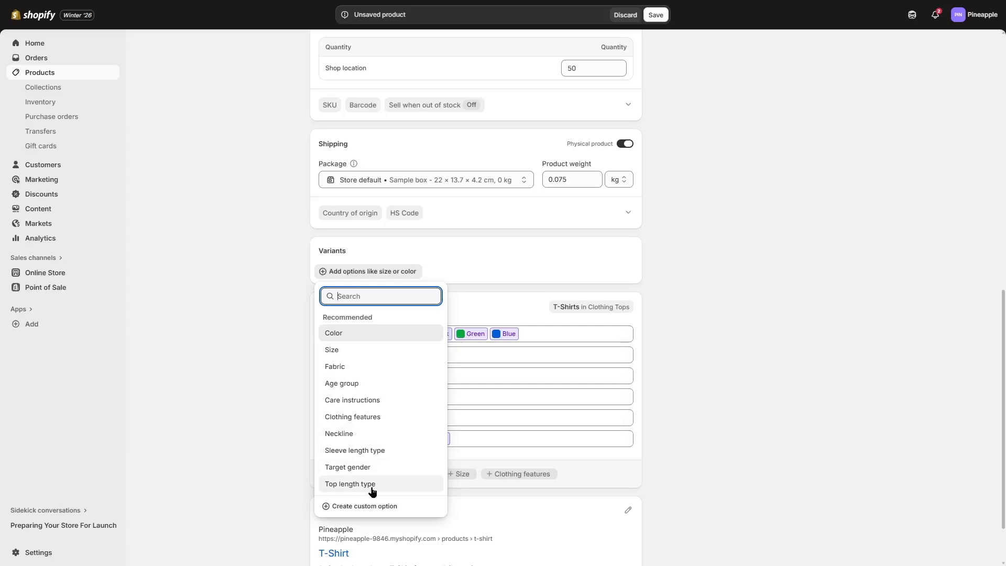
left_click(334, 335)
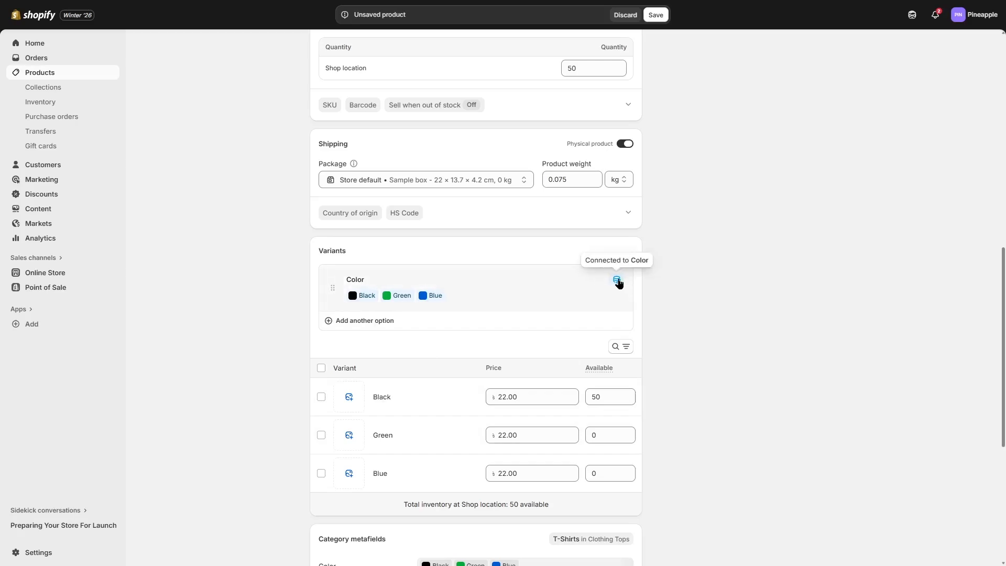
scroll(670, 288, "down", 4)
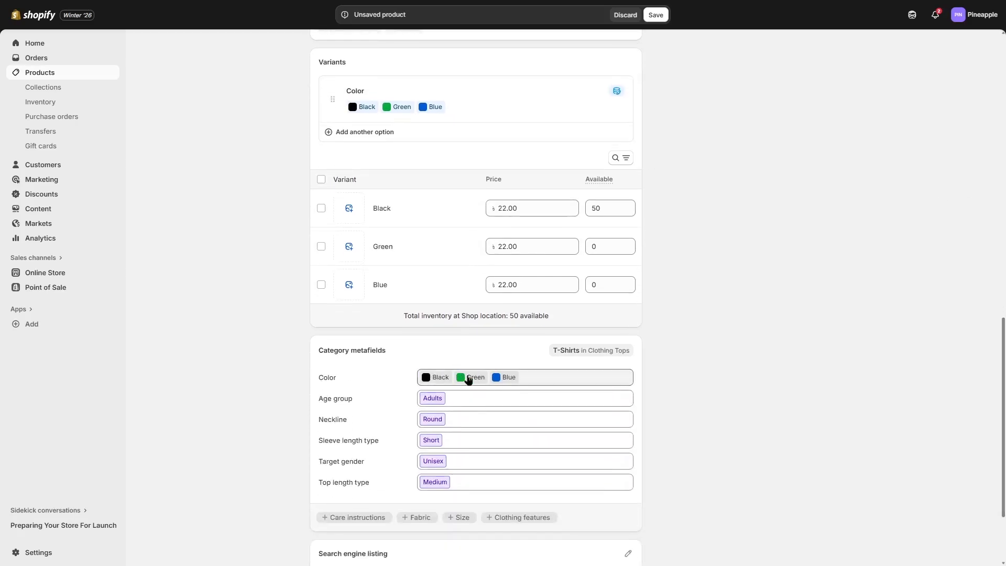
scroll(850, 378, "up", 5)
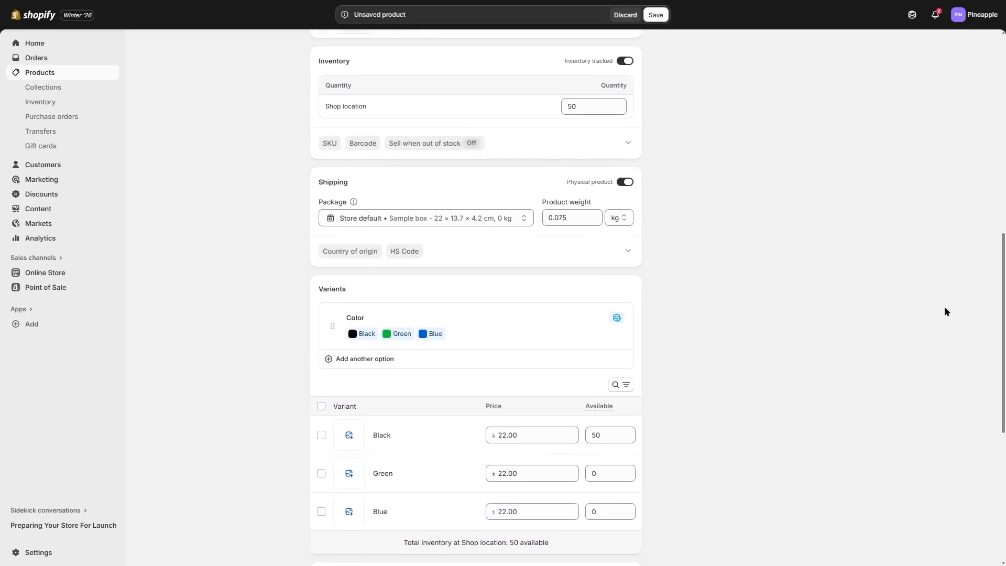
Assign the black-t image to the Black variant and the green-t image to the Green variant
scroll(685, 308, "down", 2)
left_click(350, 355)
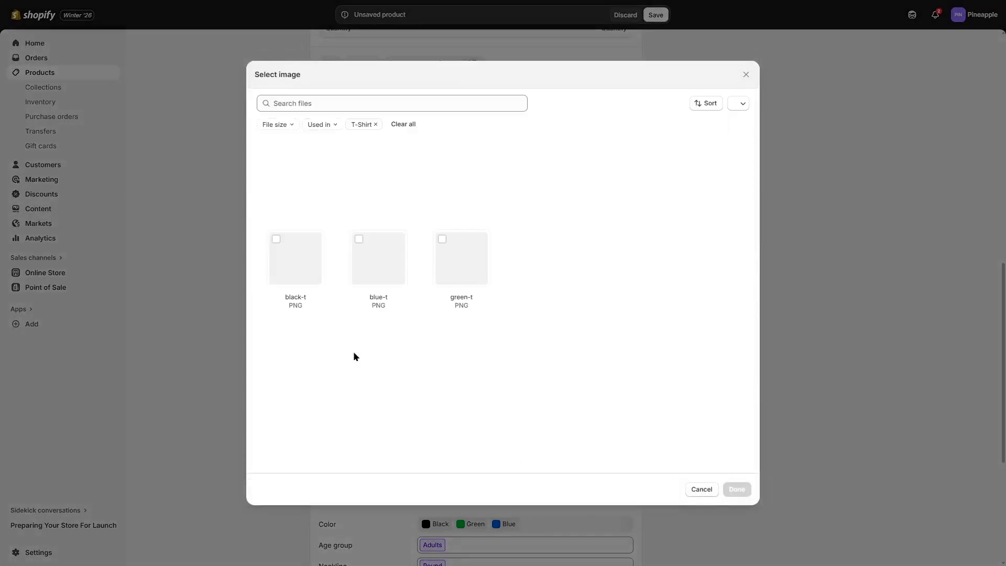
left_click(323, 237)
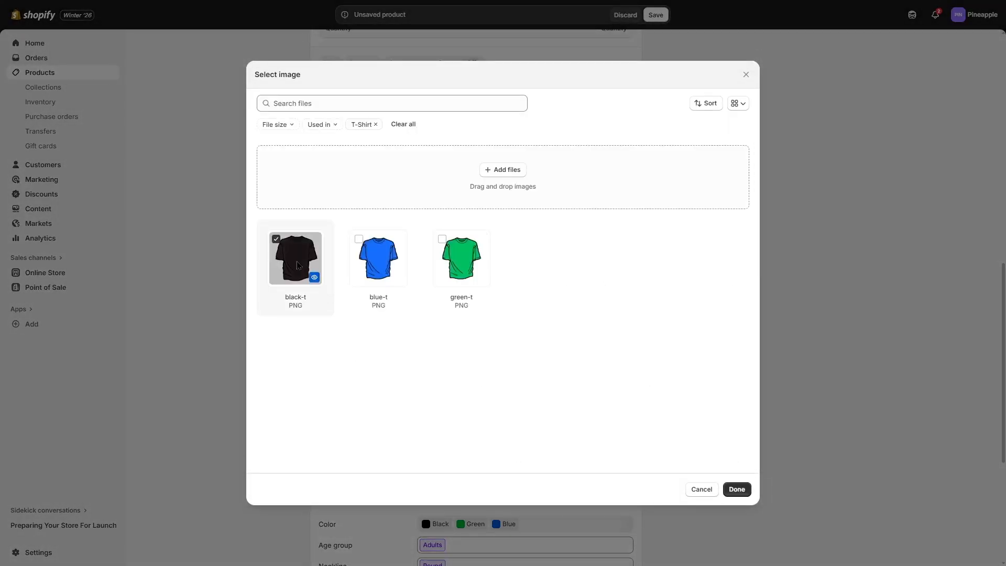
left_click(733, 489)
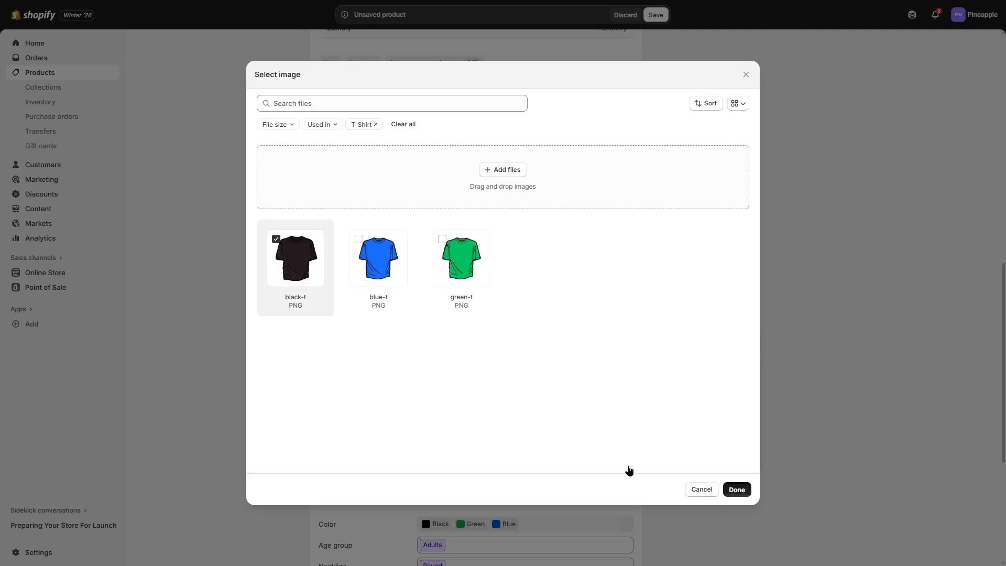
left_click(350, 392)
left_click(457, 274)
left_click(737, 489)
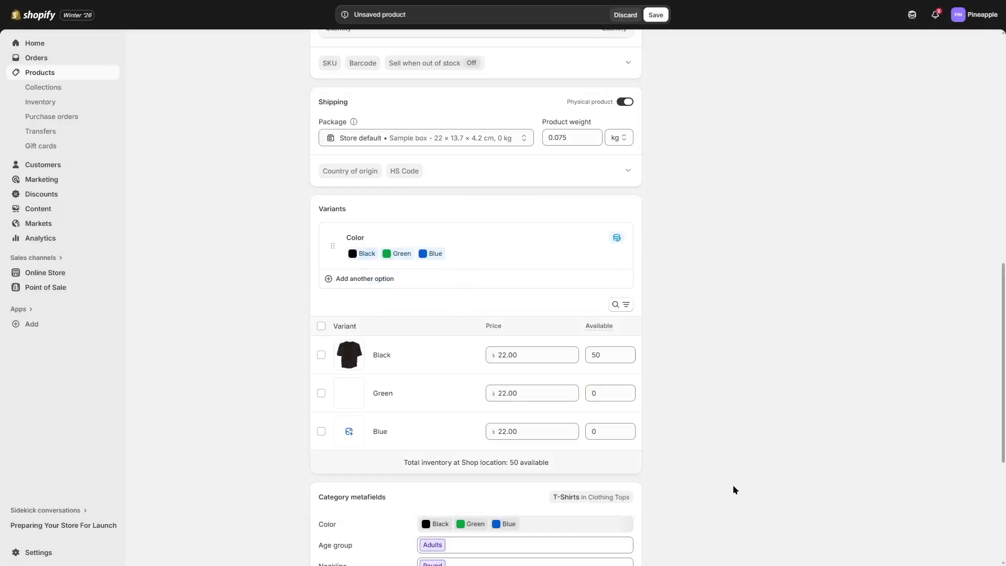
Assign the blue-t image to the Blue variant
left_click(346, 432)
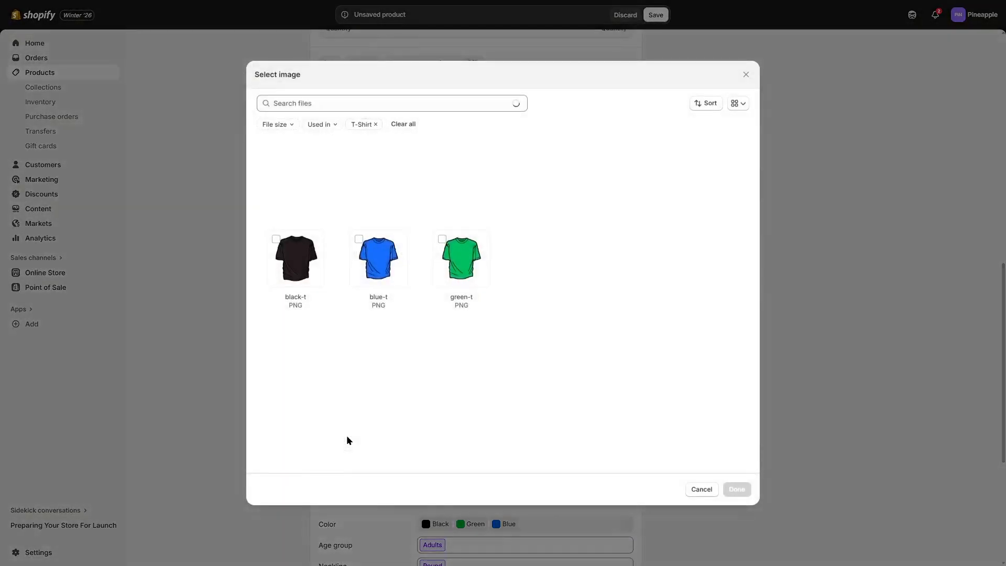
left_click(372, 269)
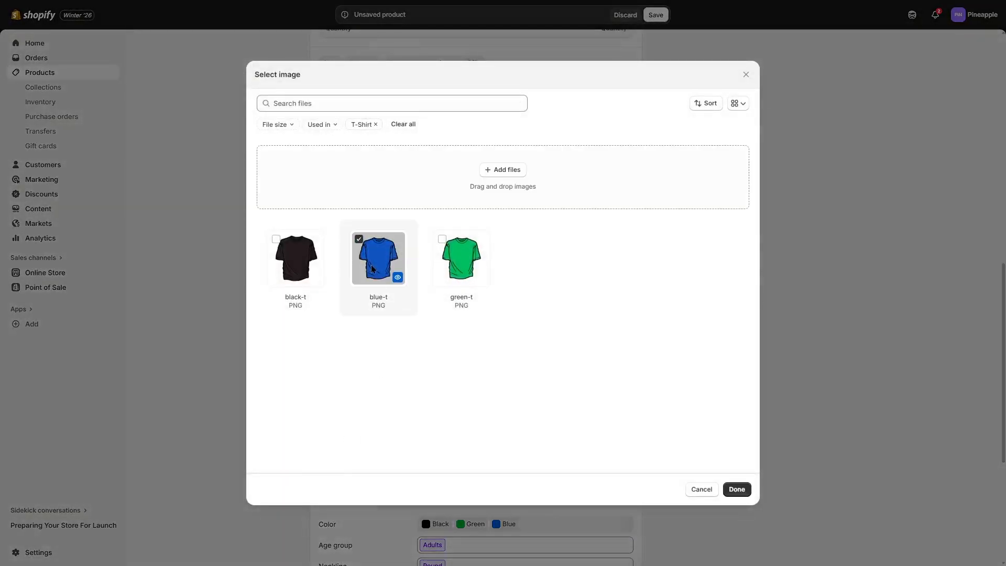
left_click(737, 489)
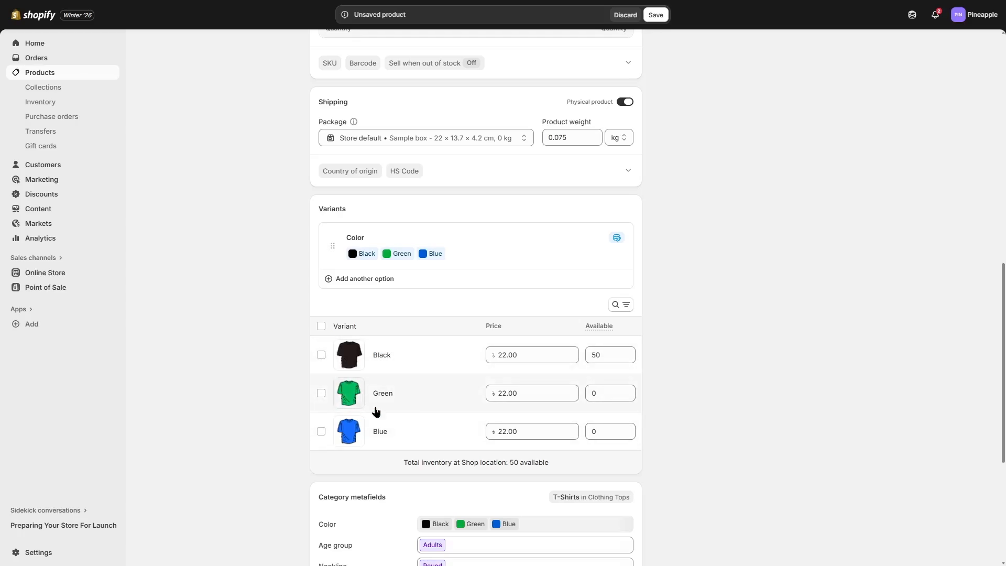
Set the available quantity to 50 for the Green variant and 30 for the Blue variant
left_click(592, 394)
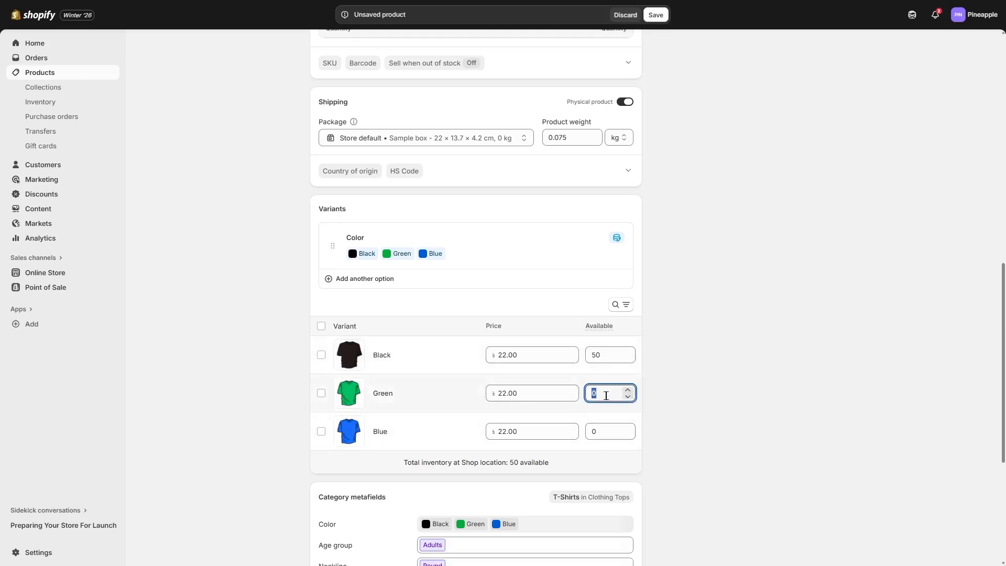
type("50")
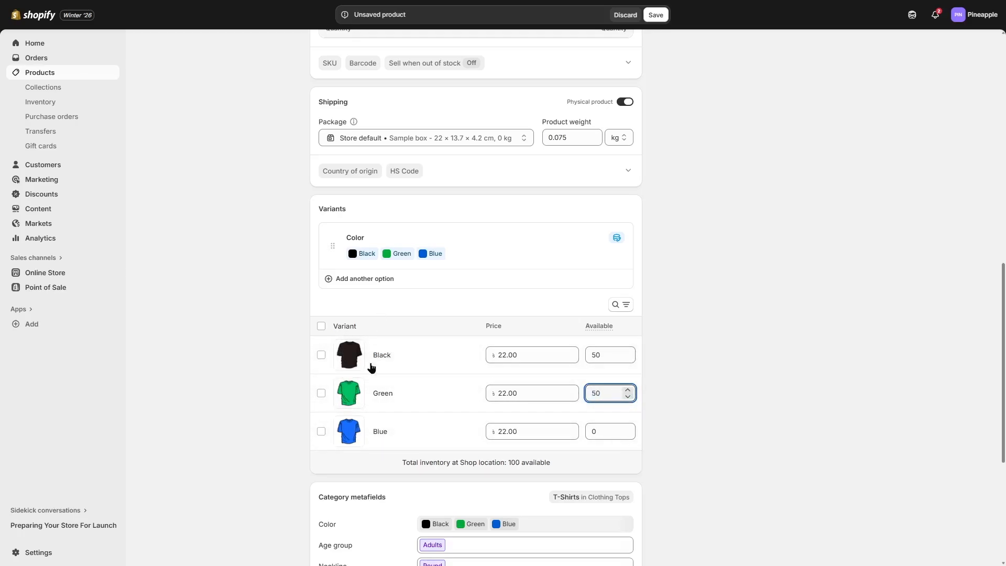
left_click(606, 431)
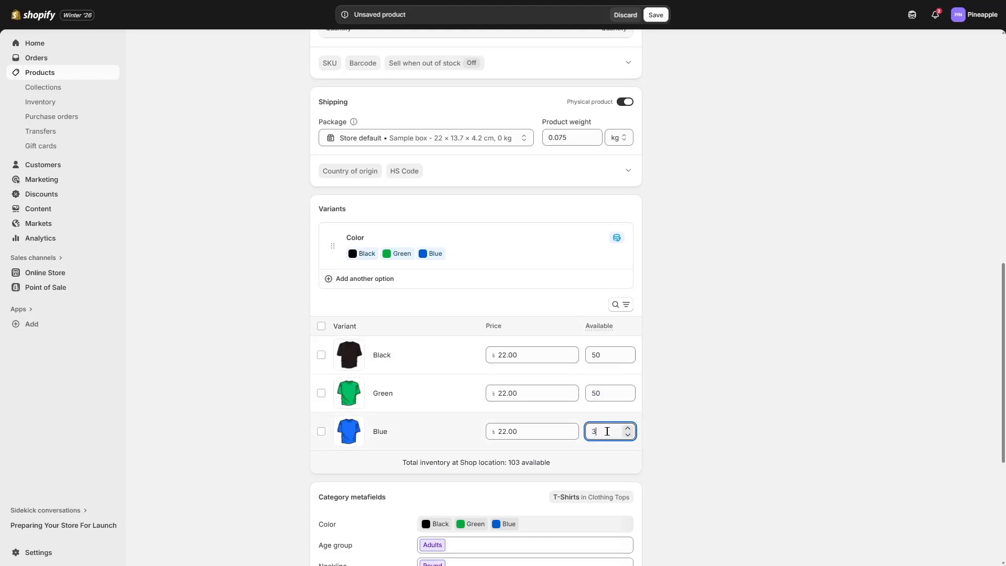
left_click(738, 344)
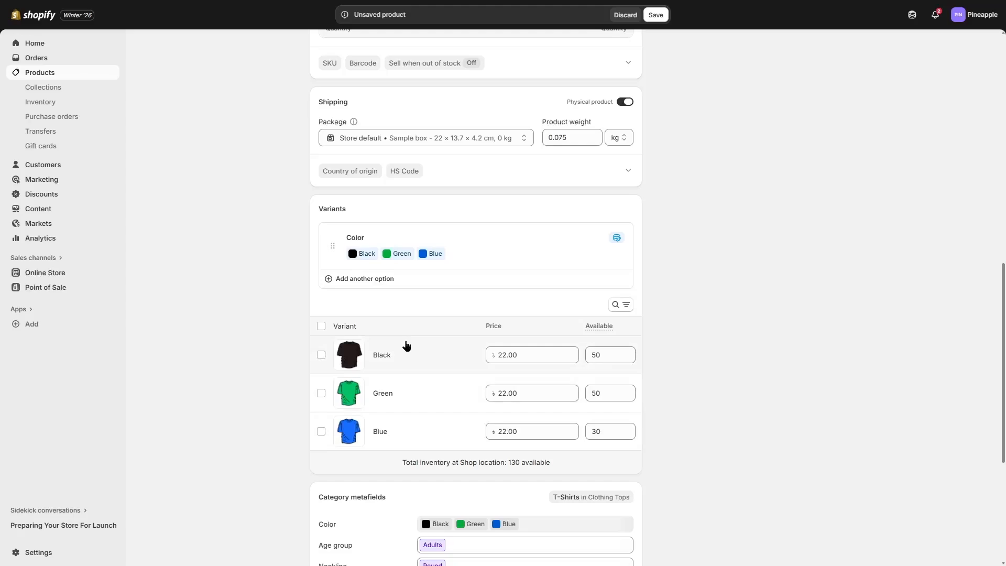
left_click(355, 282)
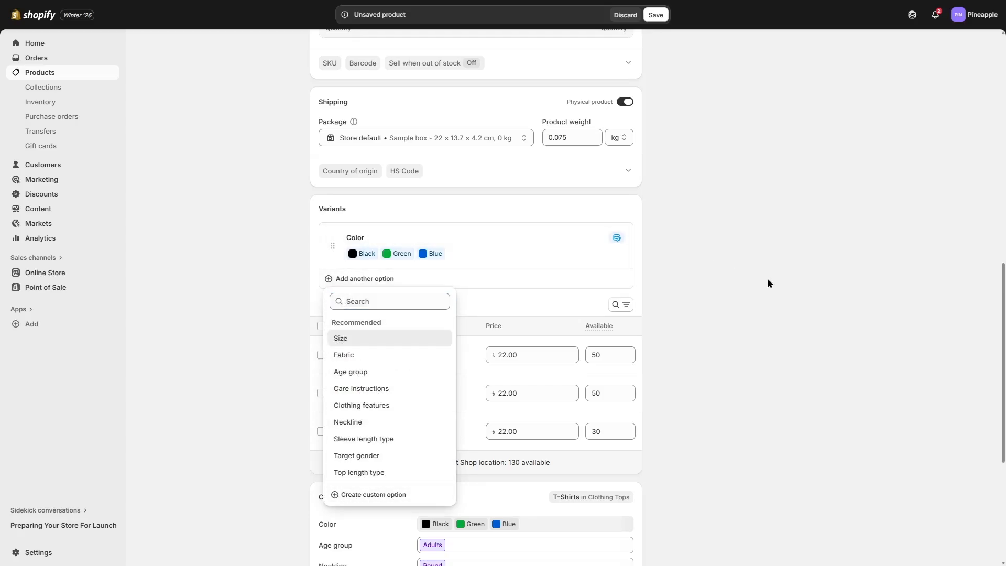
left_click(689, 309)
scroll(690, 309, "down", 3)
scroll(475, 298, "down", 2)
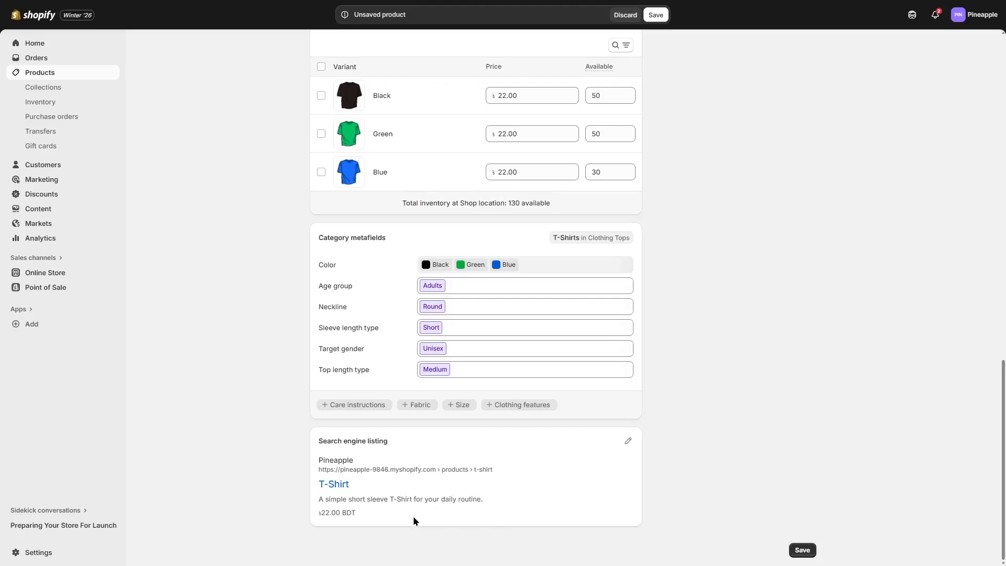
Replace the product description with the linen T-shirt paragraph running from "Crafted from premium linen" to "combines functionality with understated style."
scroll(412, 516, "up", 15)
left_click(528, 156)
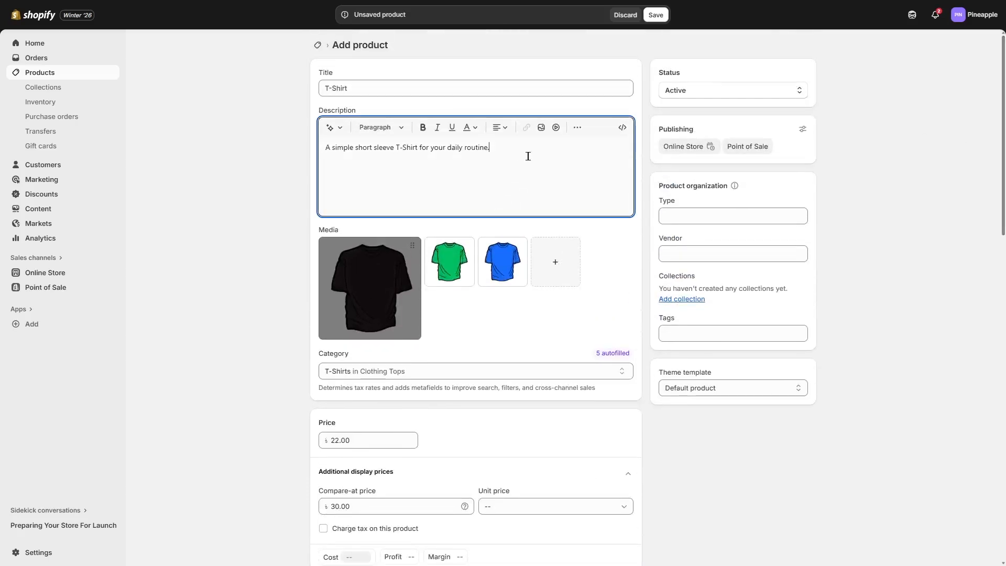
key("ctrl+a")
type("Crafted from premium linen, this T-shirt delivers breathable comfort for everyday wear. The natural fabric regulates temperature effectively, making it ideal for warm climates and active lifestyles. Its versatile design pairs effortlessly with any wardrobe, while the durable linen construction ensures lasting quality through frequent washing. A timeless essential that combines functionality with understated style.")
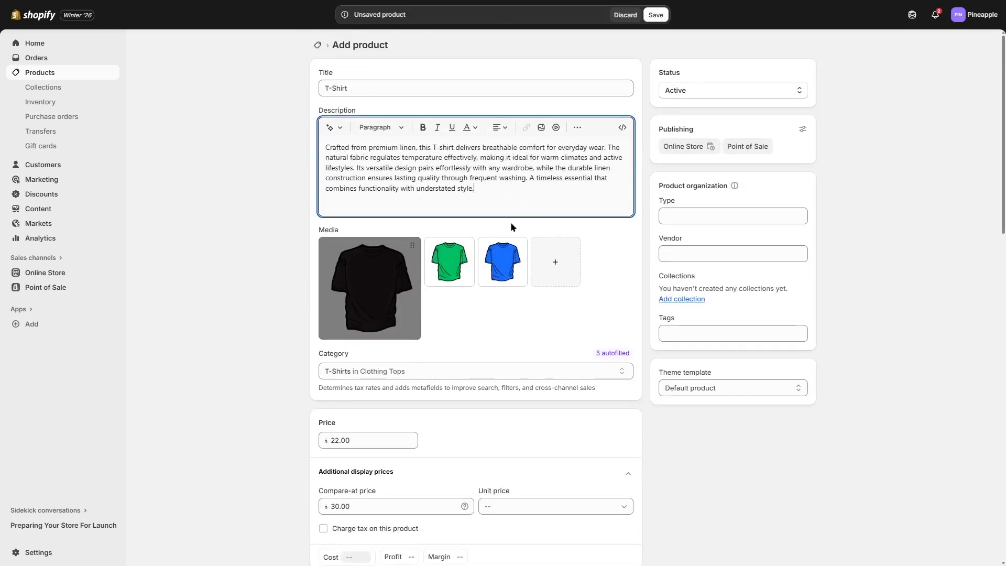
Edit the search engine listing and shorten the meta description to end with "The natural fabric regulates temperature effectively."
scroll(498, 192, "down", 11)
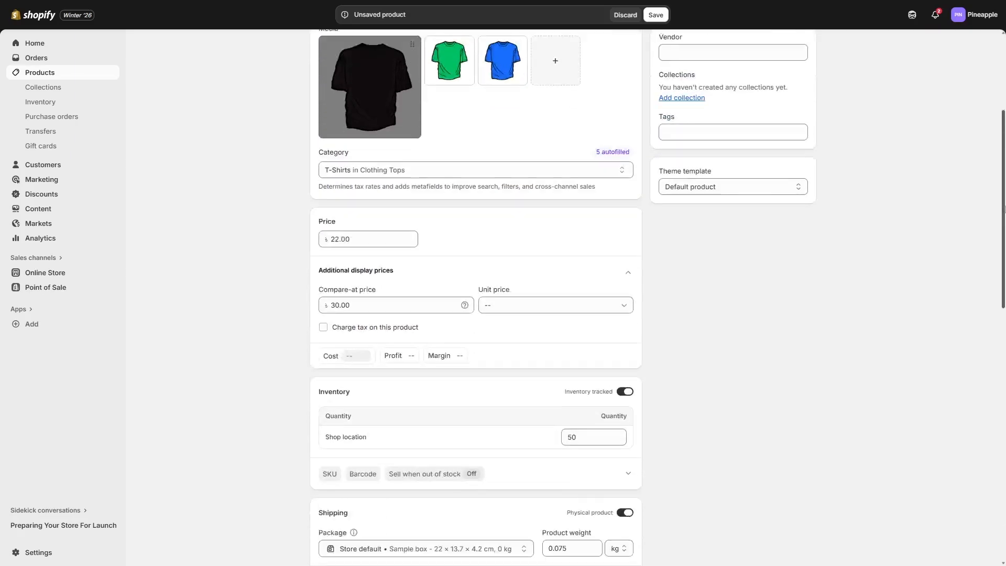
left_click_drag(1005, 424, 1004, 448)
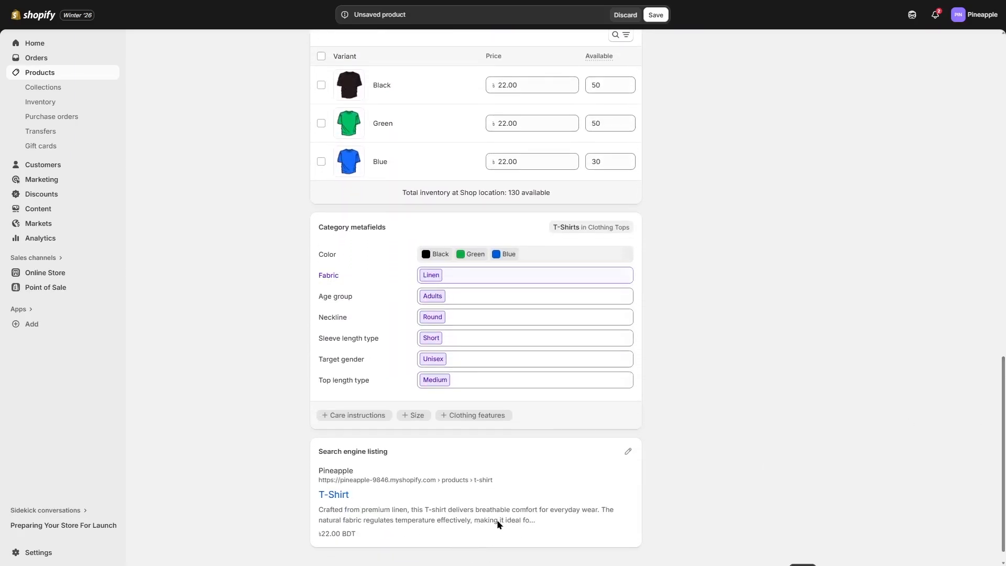
scroll(666, 482, "down", 1)
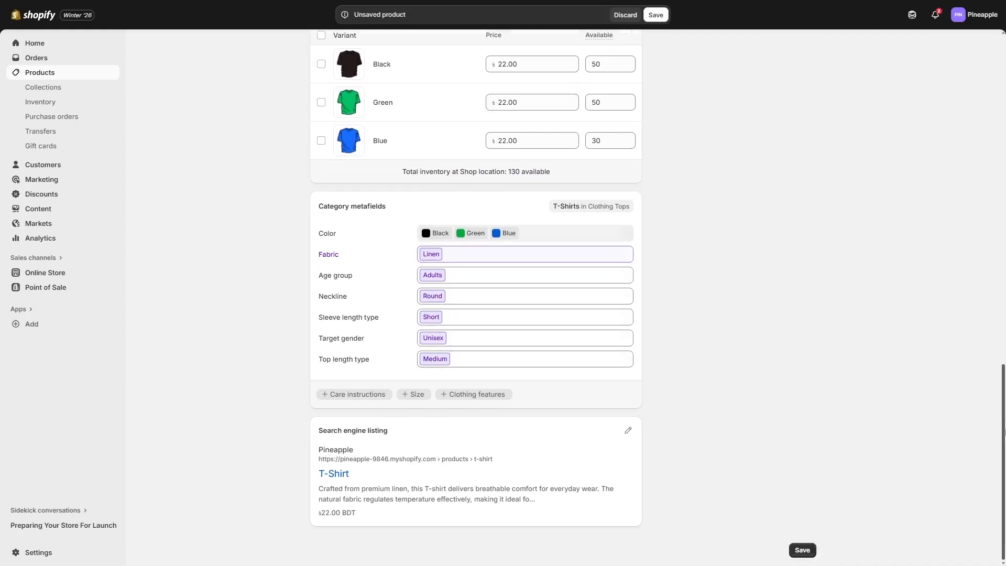
left_click(628, 431)
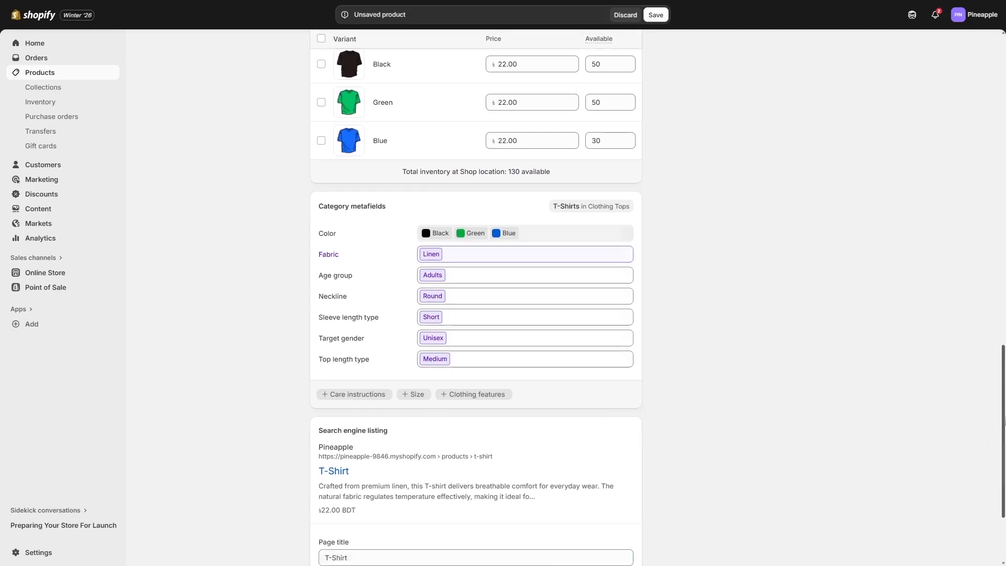
left_click_drag(1004, 435, 1004, 455)
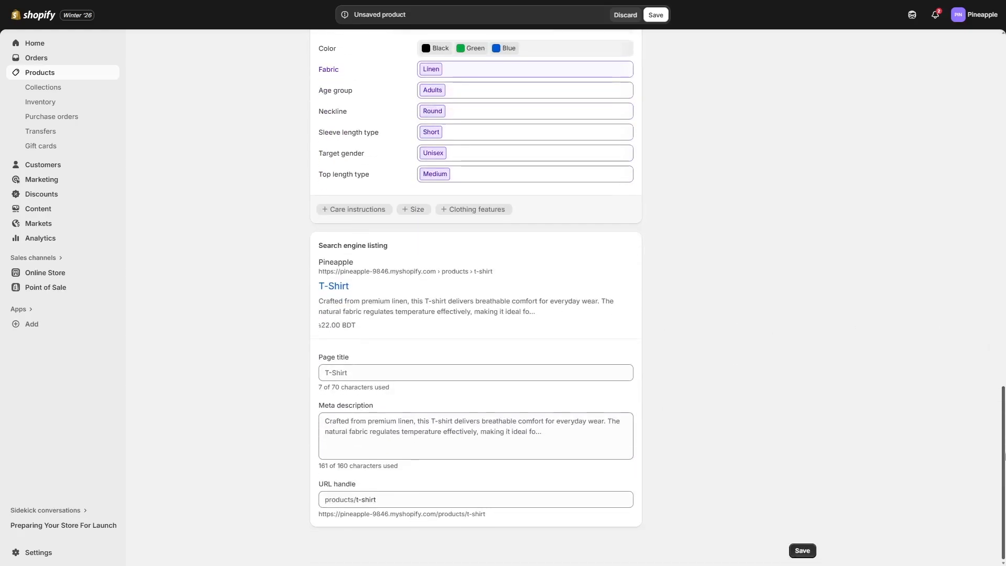
left_click(404, 432)
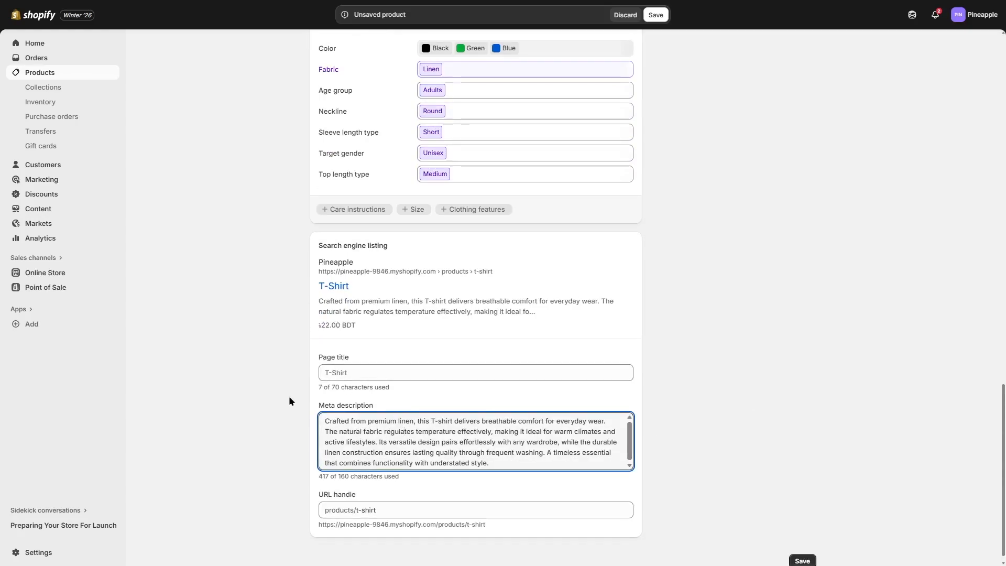
left_click_drag(502, 465, 492, 431)
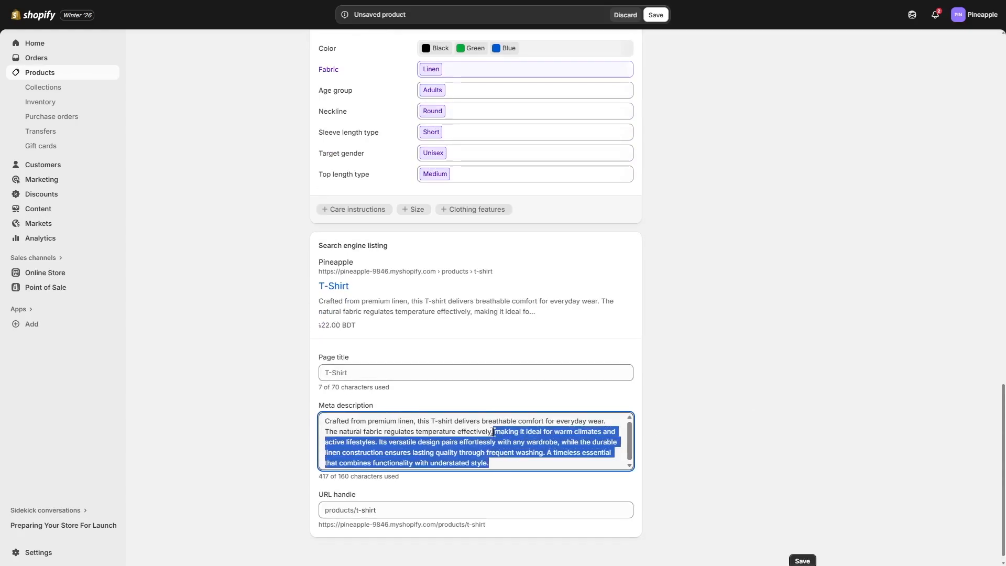
type(".")
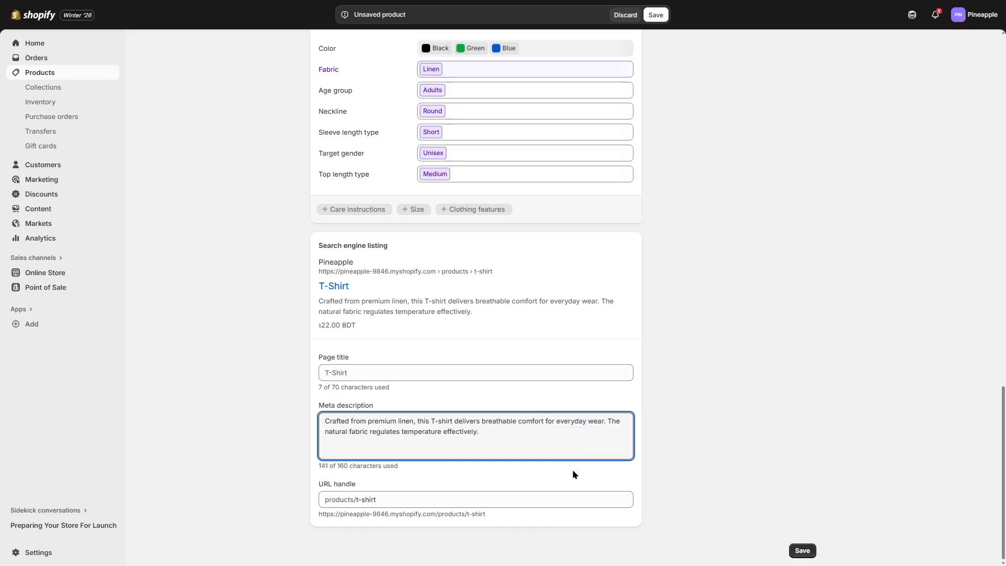
left_click(706, 394)
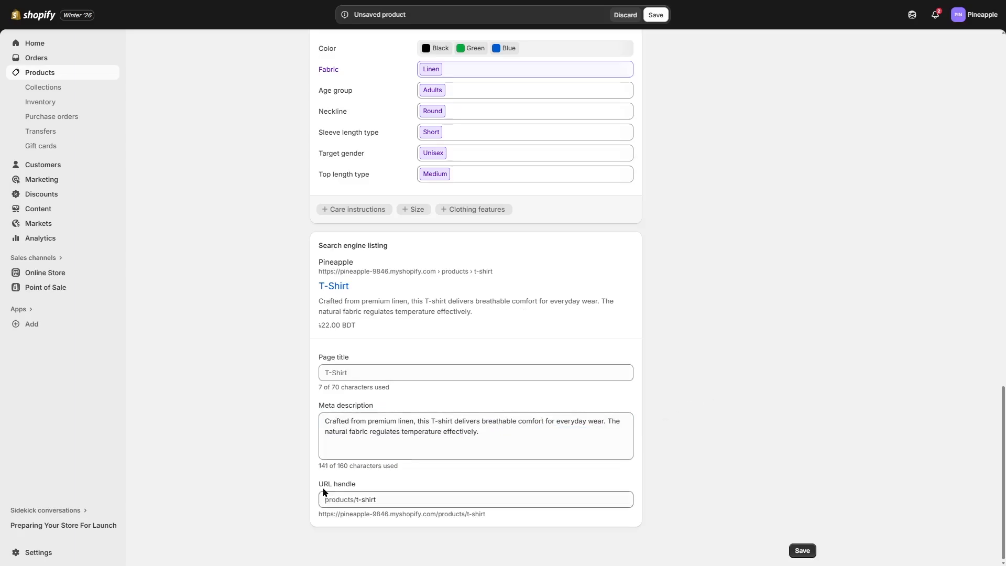
Check the product's URL handle and save the new T-Shirt product
left_click_drag(386, 500, 355, 501)
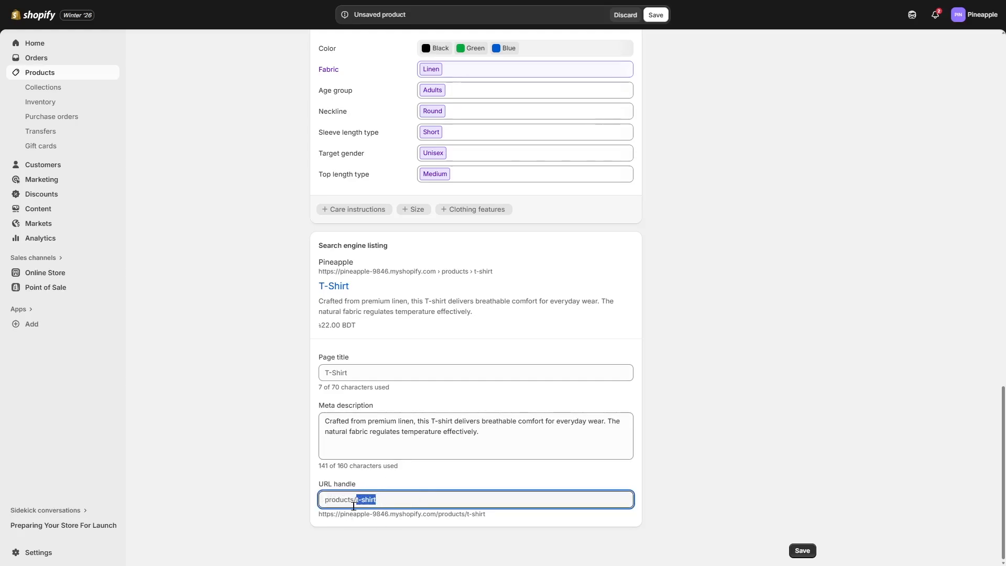
left_click(744, 513)
left_click(808, 548)
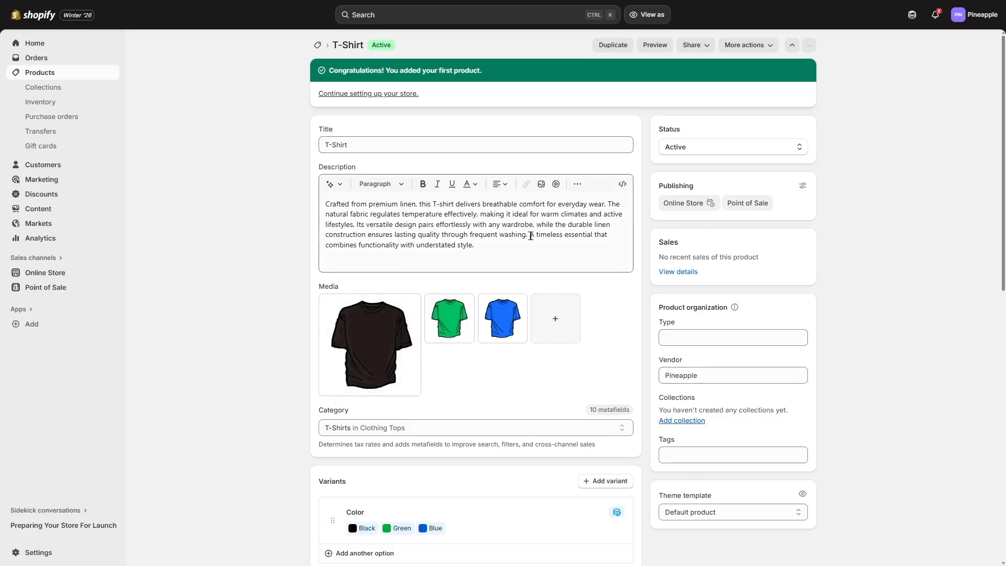
Set the white polo T-shirt's available quantity at the shop location to 50 and return to the product list
left_click(35, 78)
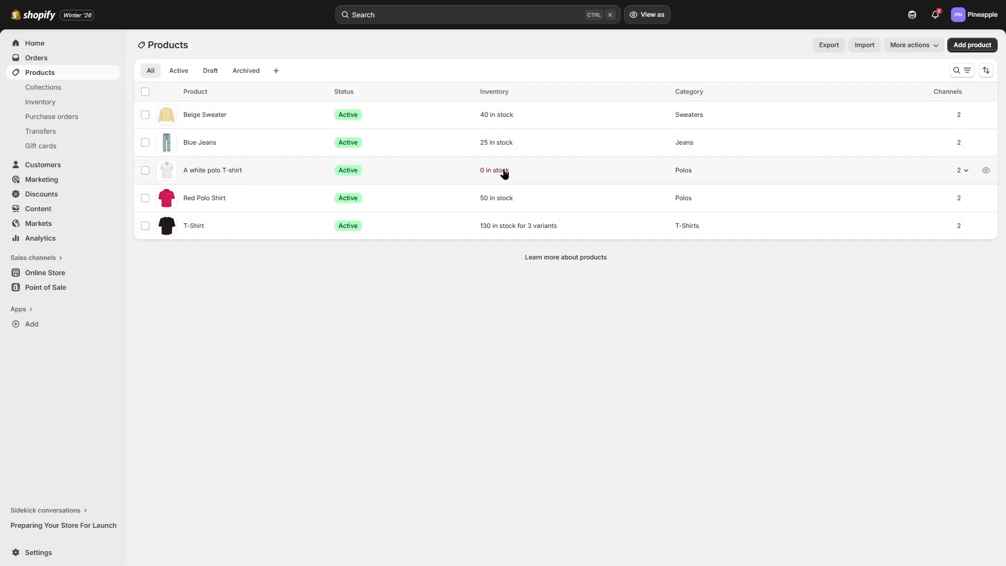
left_click(232, 169)
scroll(232, 167, "down", 3)
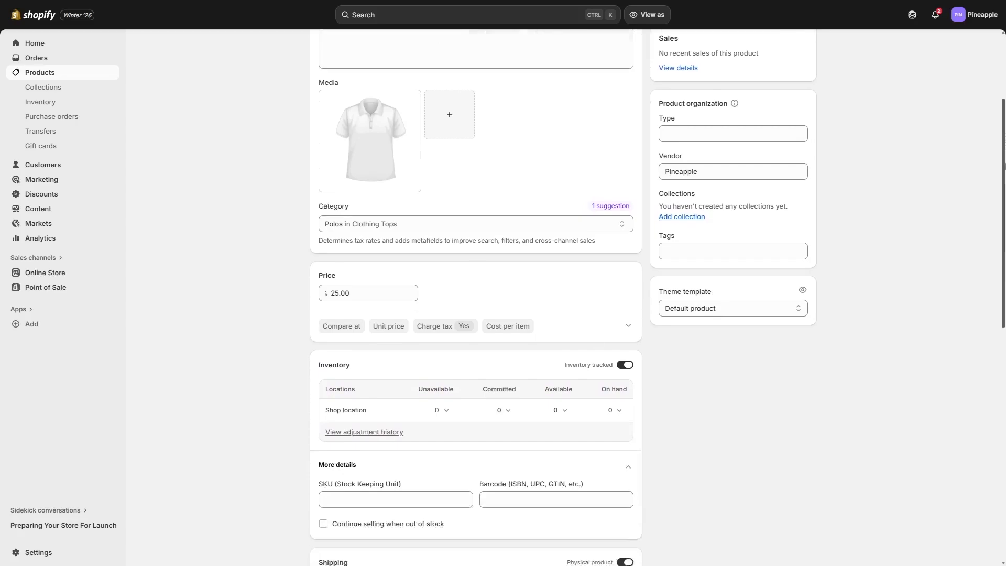
scroll(954, 210, "down", 1)
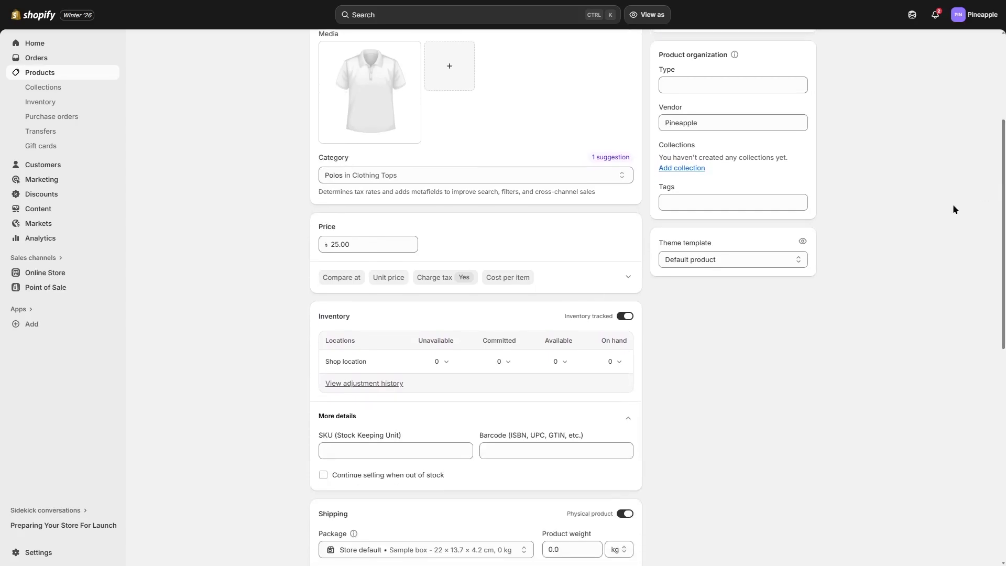
left_click(559, 362)
double_click(540, 423)
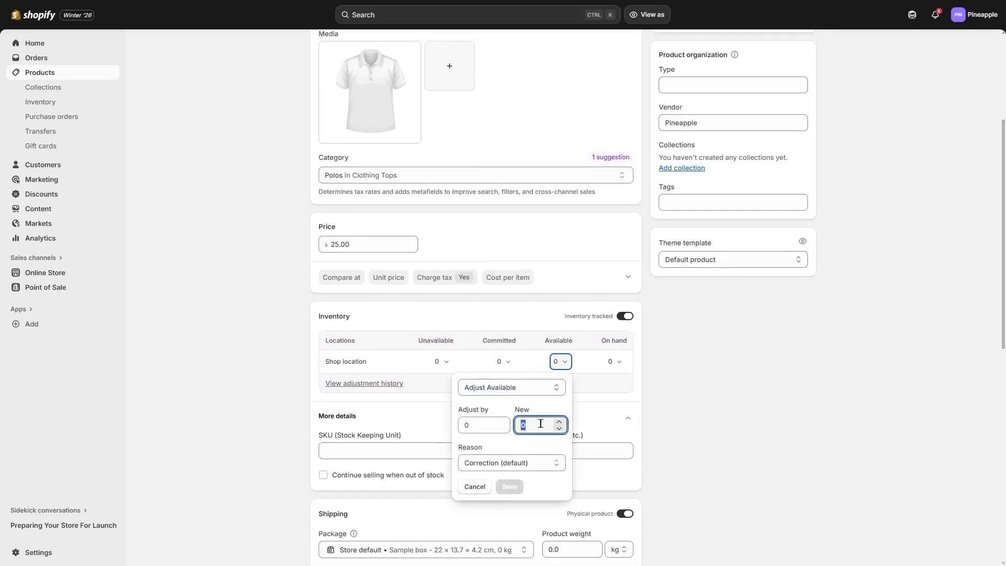
type("50")
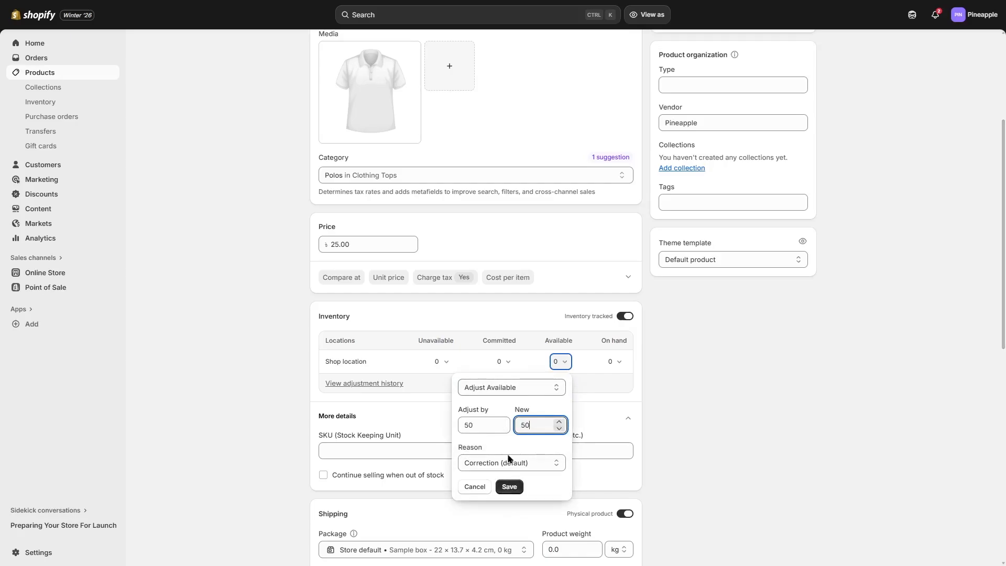
left_click(512, 485)
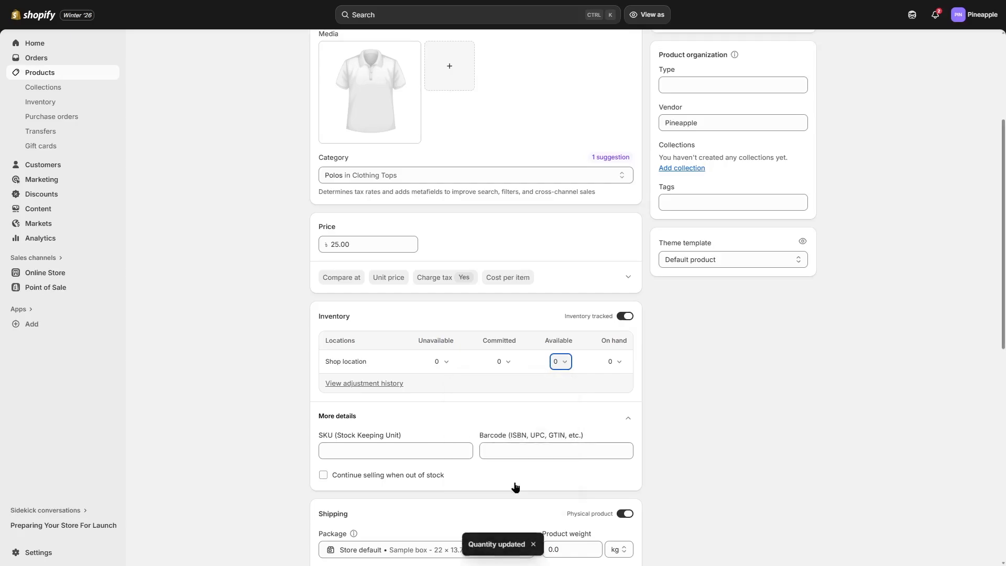
scroll(793, 106, "up", 4)
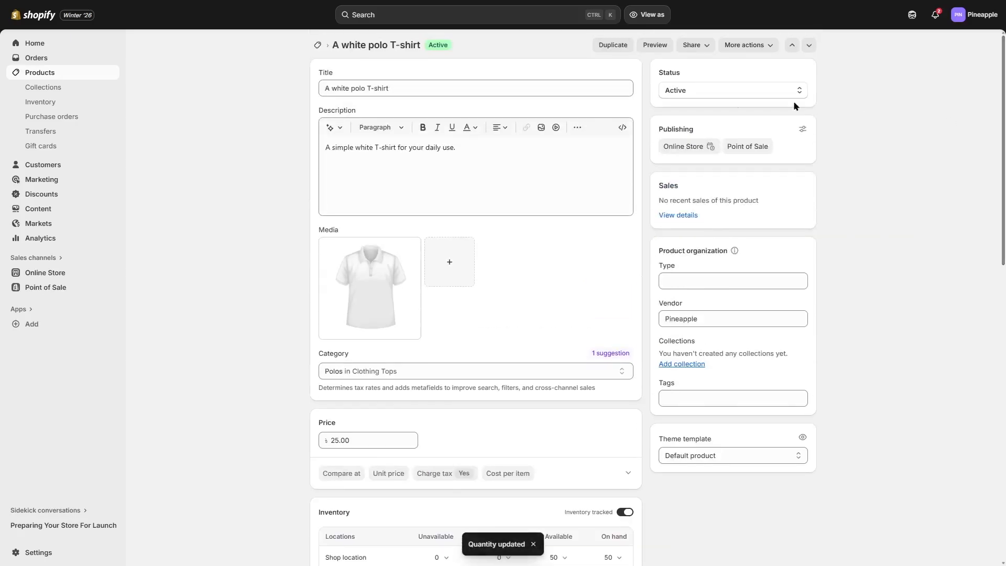
left_click(317, 45)
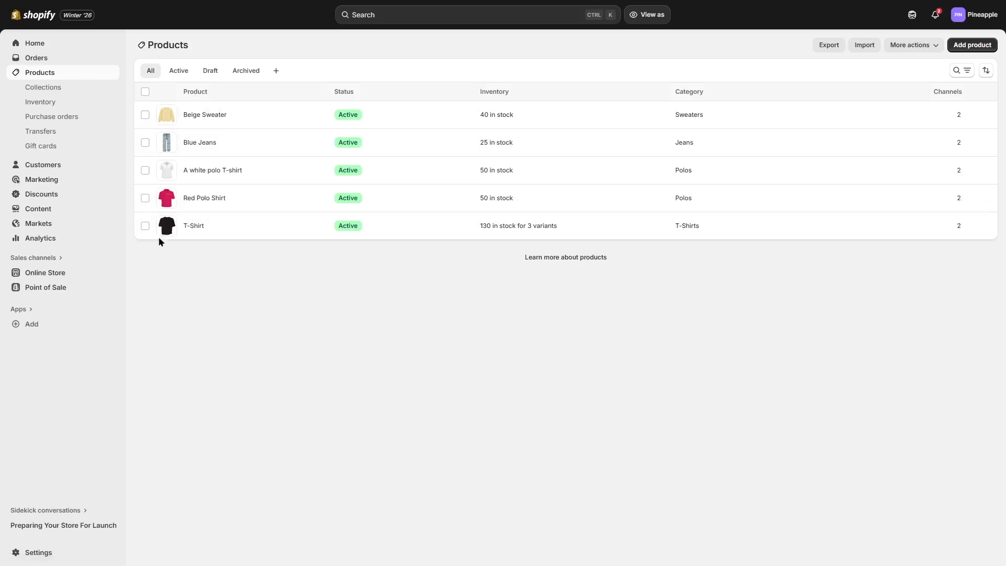
Start a new collection titled T-Shirts with the description "Check out our collection of best T-Shirts just for you."
left_click(46, 90)
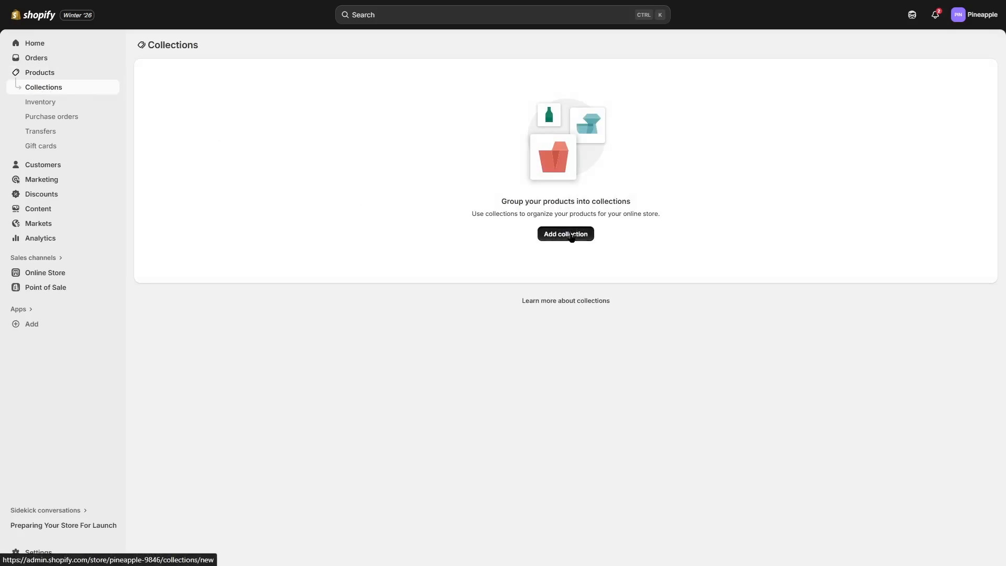
left_click(571, 234)
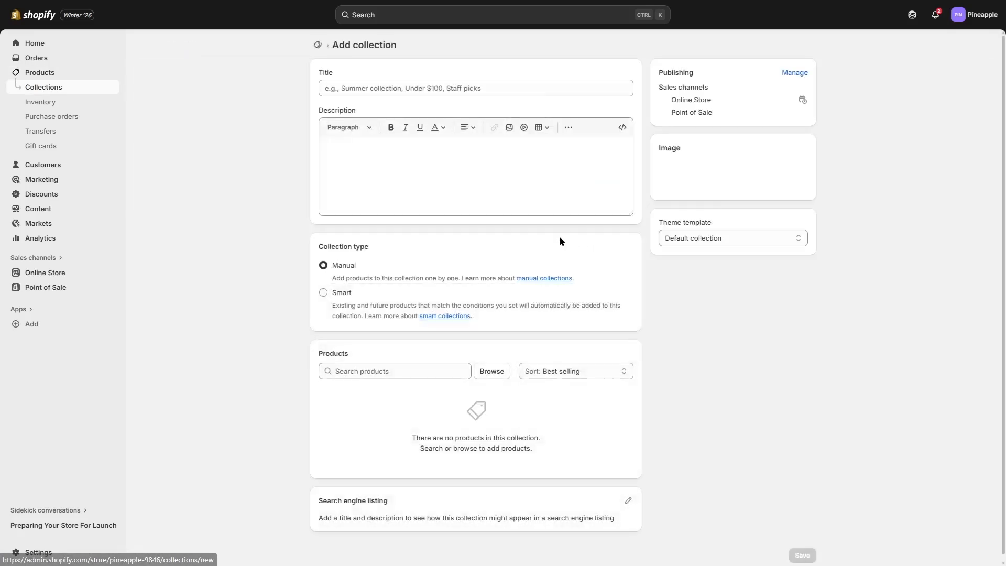
left_click(380, 95)
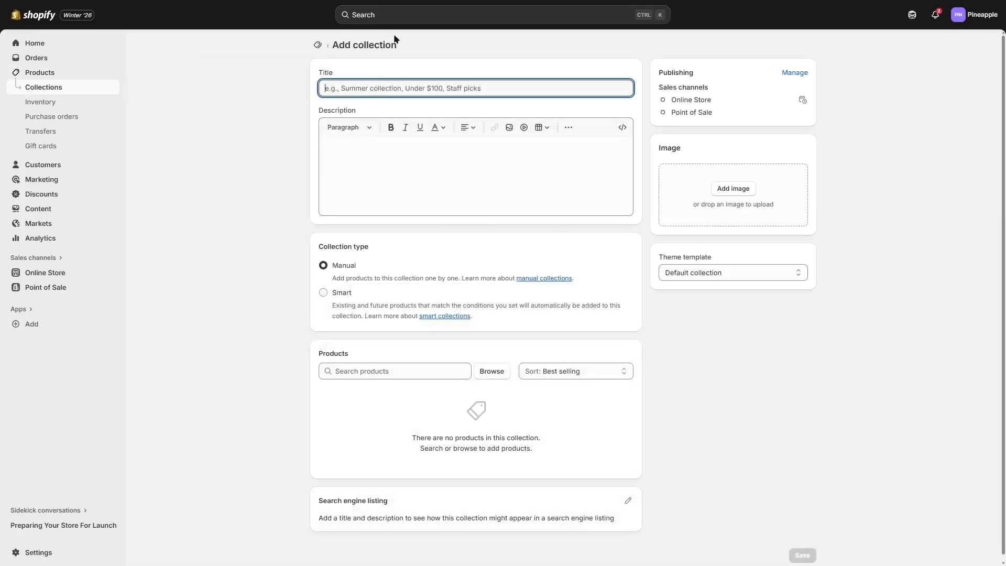
type("T-Shirts")
left_click(373, 140)
type("Check out our collection of best T-Shirts just for you.")
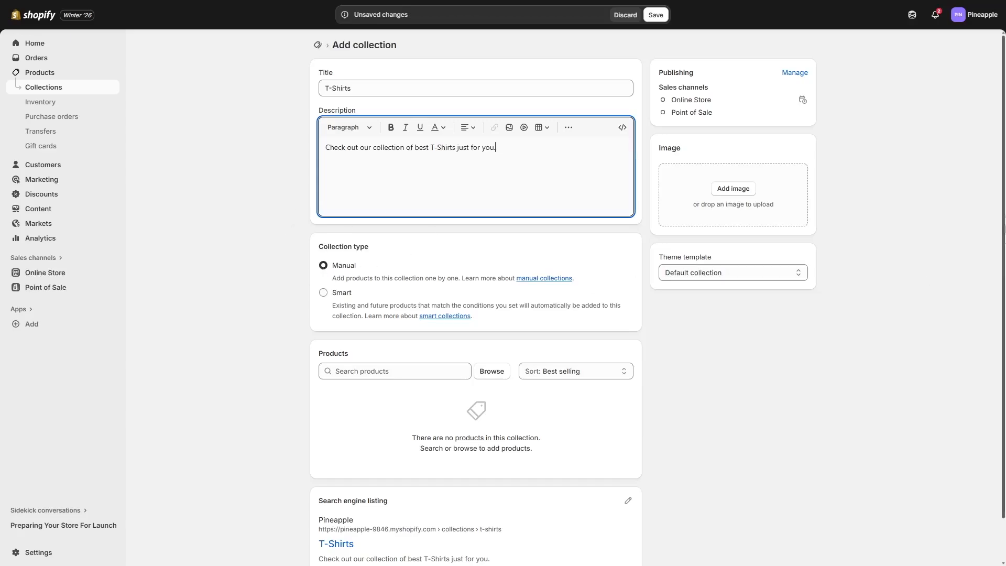
scroll(471, 314, "down", 2)
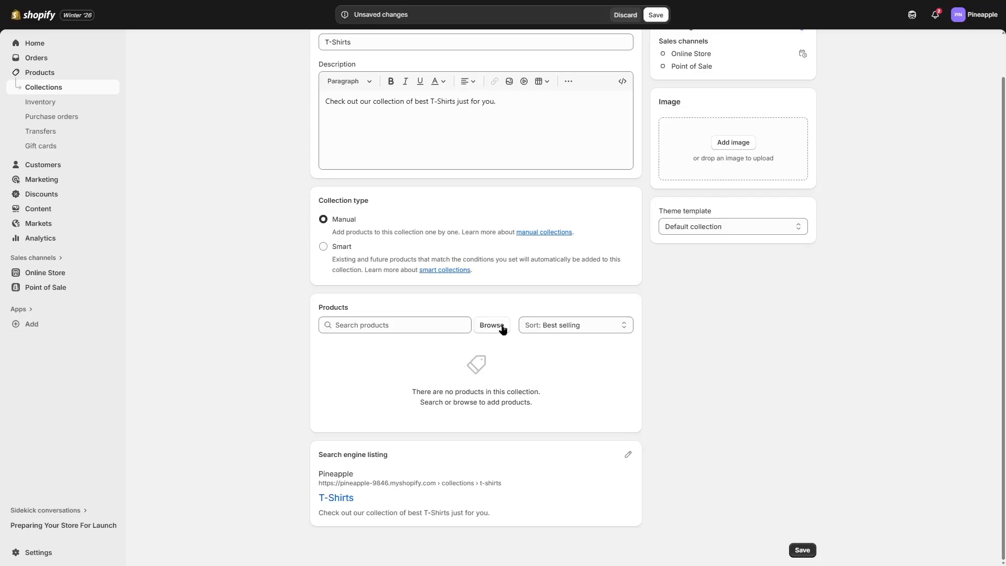
Save the new T-Shirts collection as a manual collection without products and return to the collections list
left_click(364, 328)
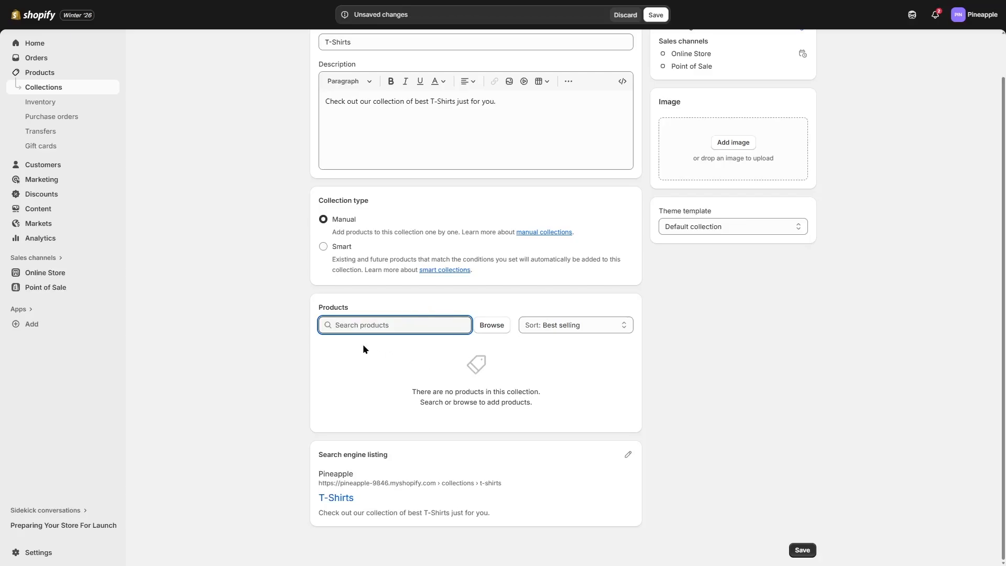
left_click(837, 394)
scroll(837, 394, "up", 1)
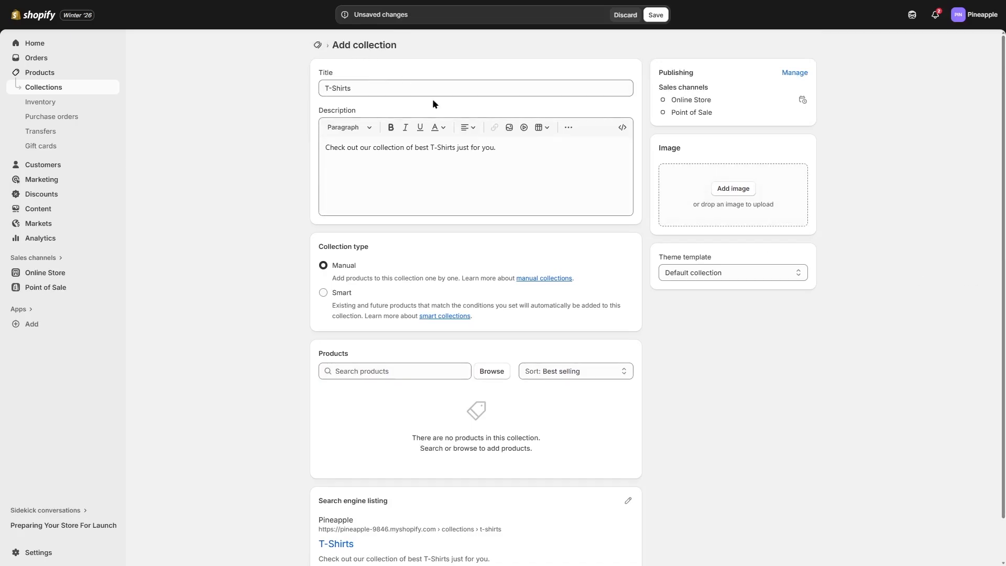
scroll(927, 408, "down", 1)
left_click(810, 551)
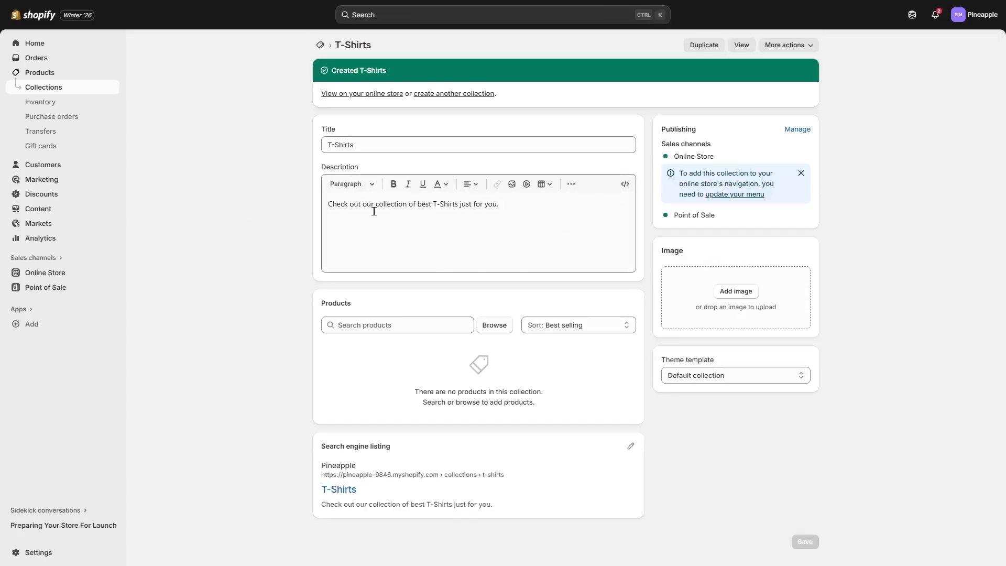
left_click(319, 46)
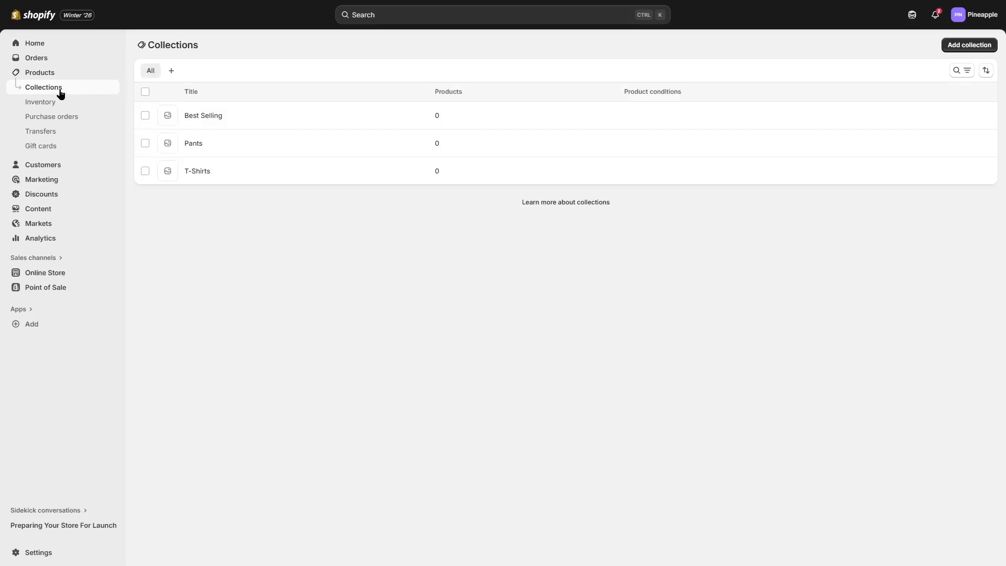
Add the Beige Sweater, white polo T-shirt, Red Polo Shirt and T-Shirt products to the T-Shirts collection in bulk
left_click(46, 77)
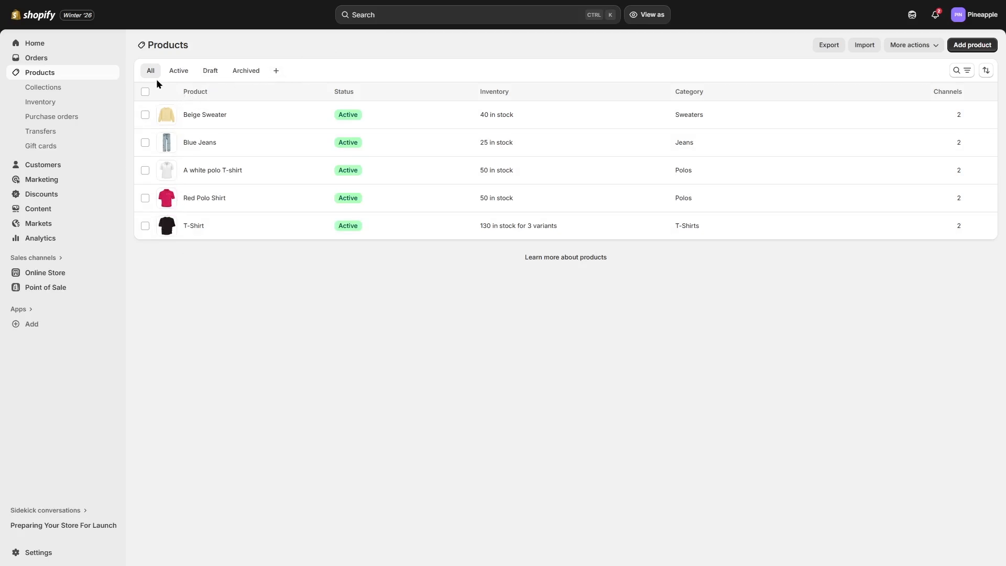
left_click(145, 115)
left_click(145, 170)
left_click(145, 197)
left_click(146, 225)
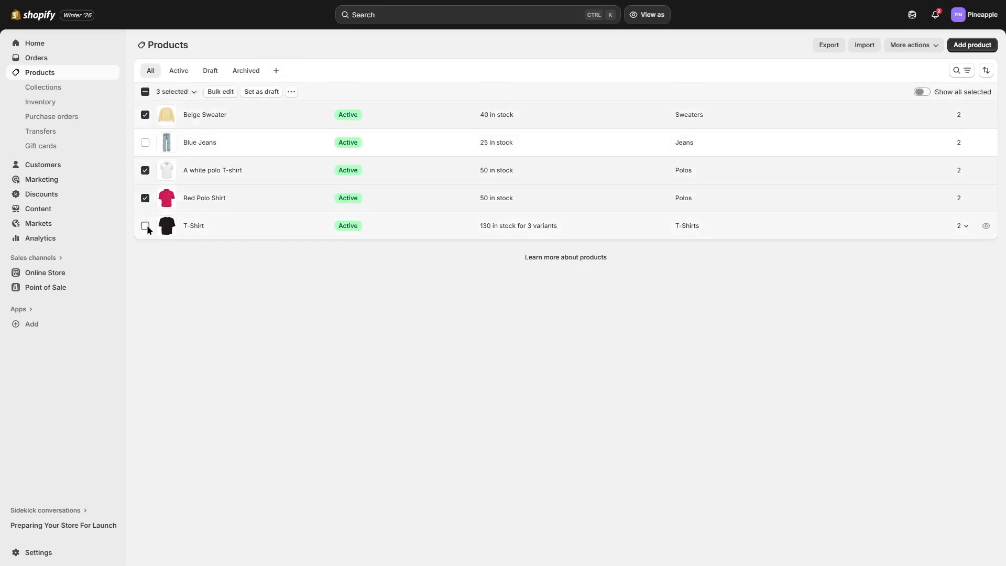
left_click(291, 92)
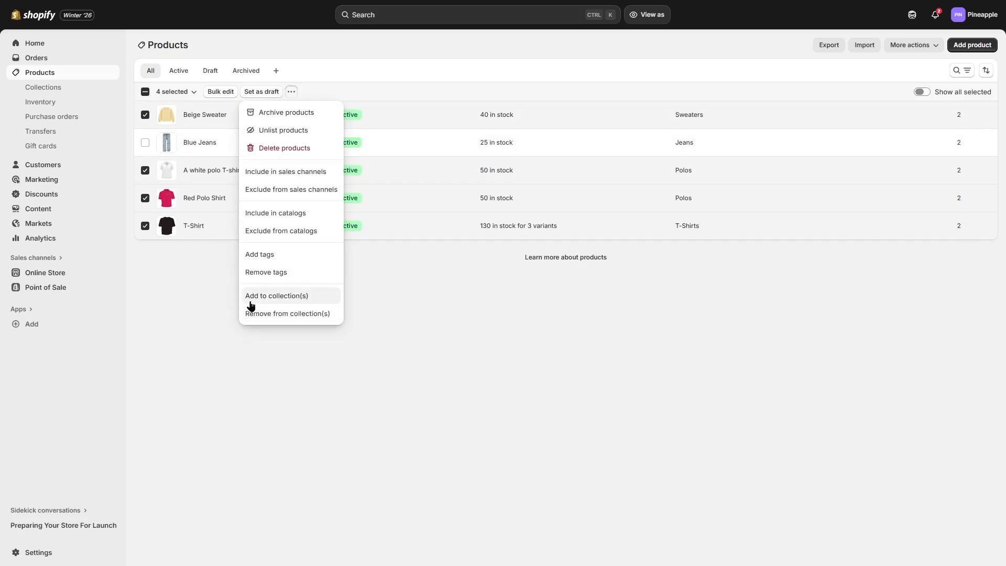
left_click(311, 299)
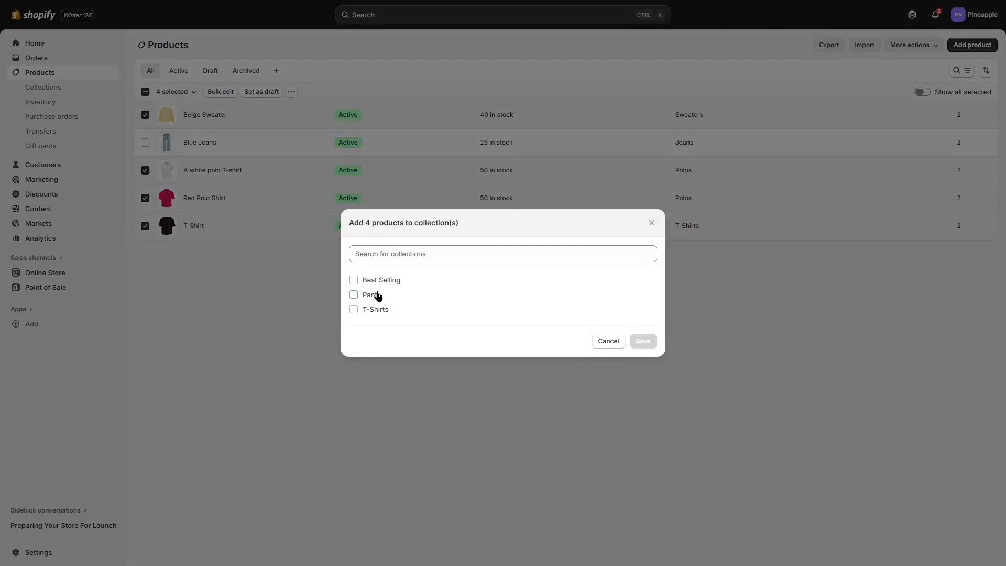
left_click(371, 310)
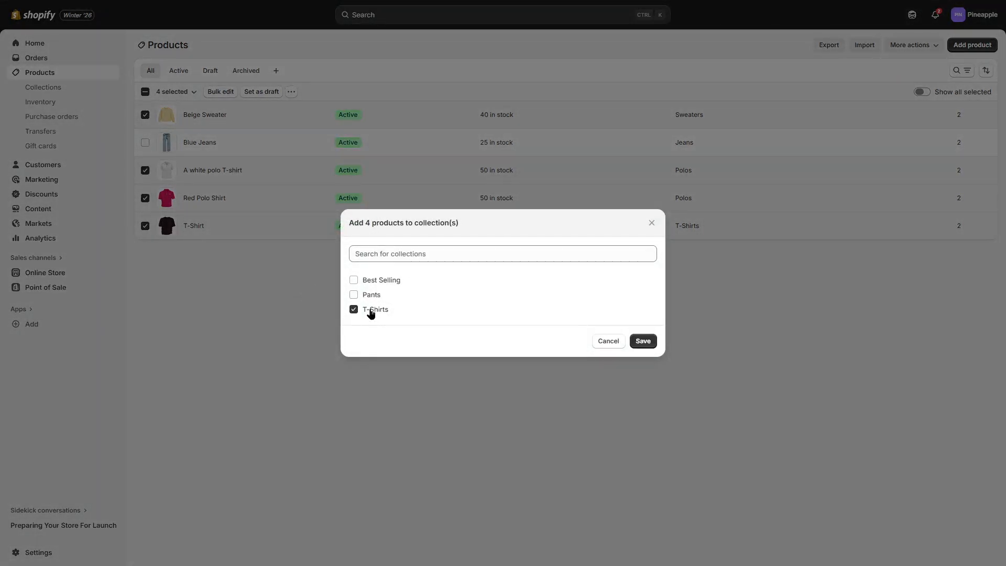
left_click(645, 342)
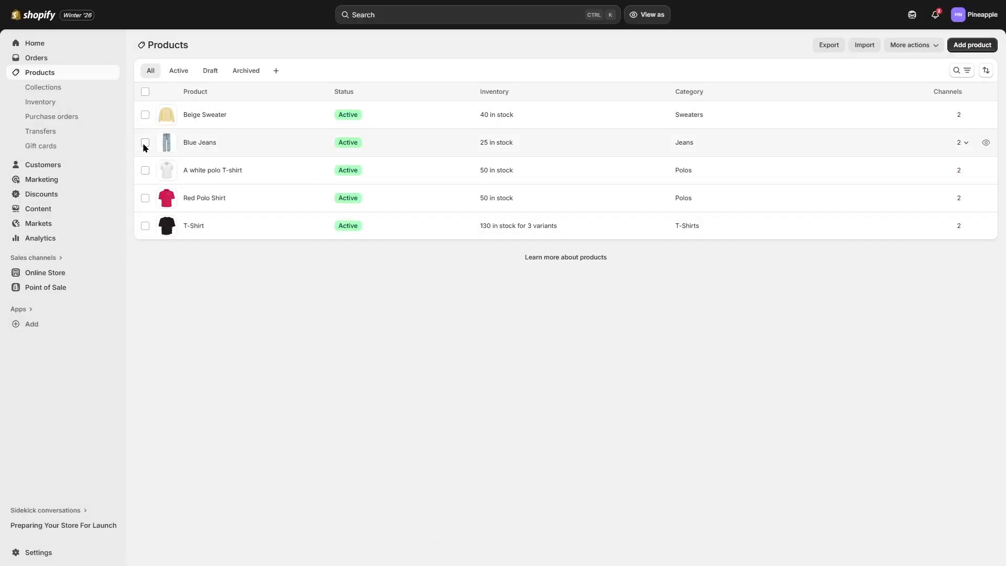
Add the Blue Jeans product to the Pants collection
left_click(145, 142)
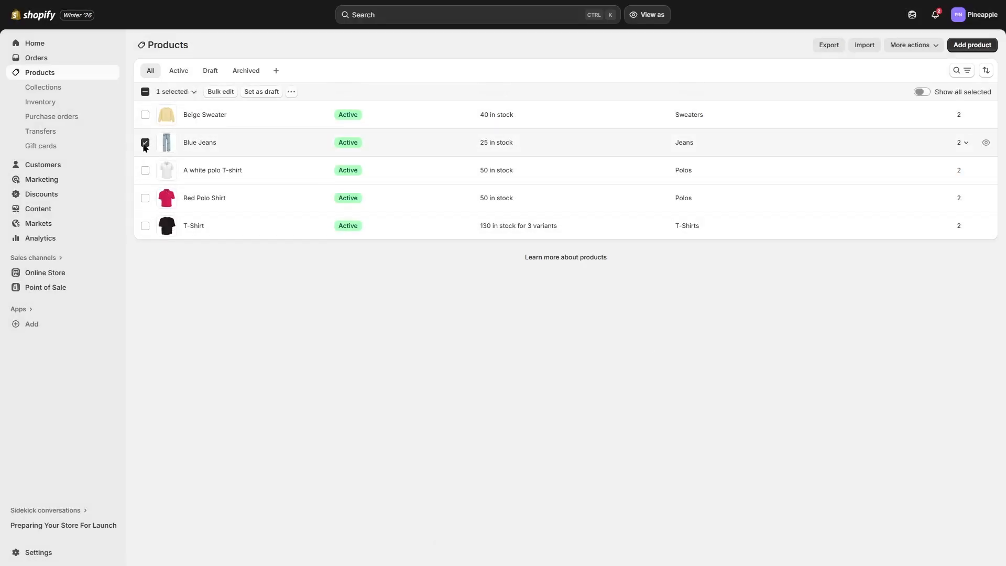
left_click(292, 92)
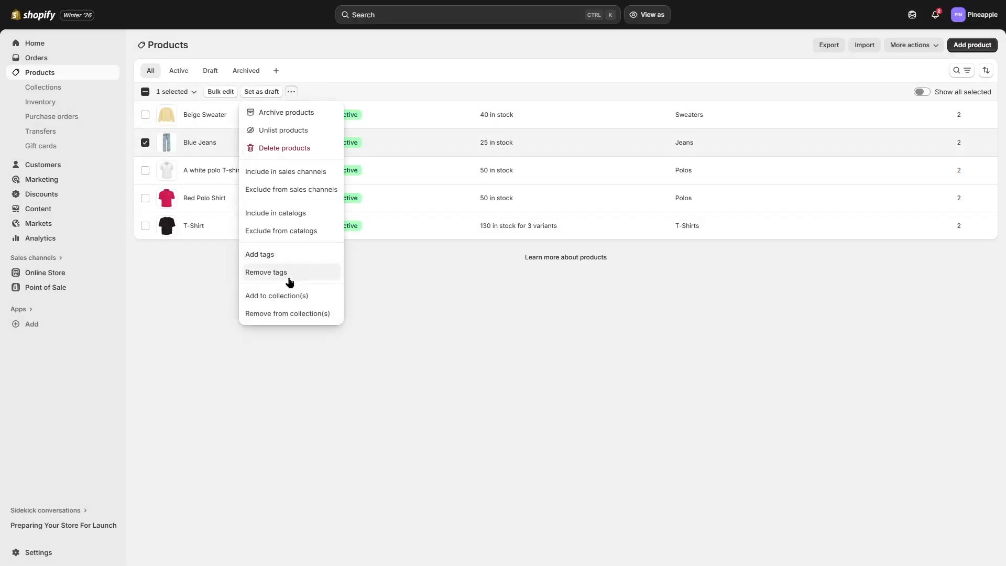
left_click(287, 296)
left_click(376, 294)
left_click(643, 341)
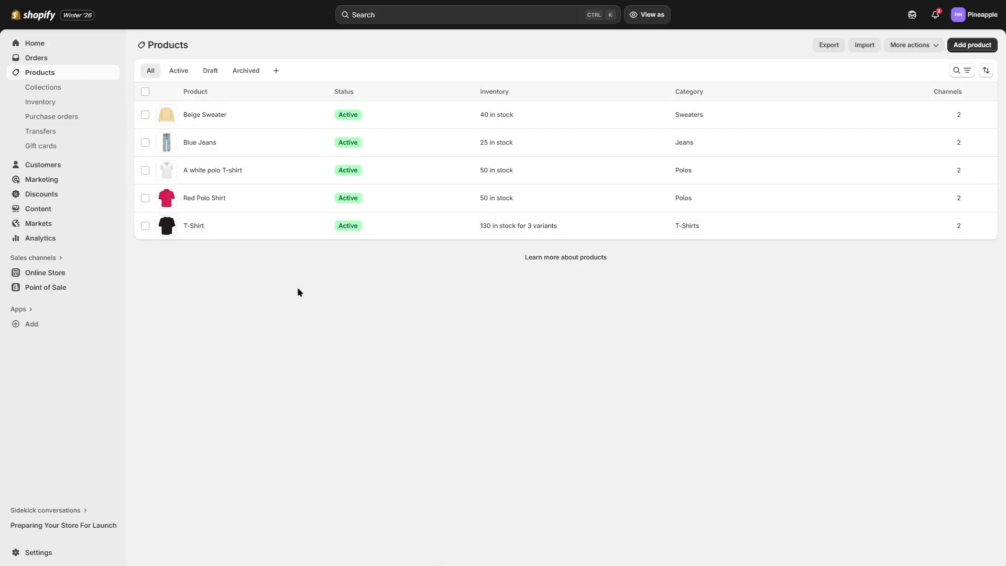
Add all products in the product list to the Best Selling collection
left_click(142, 93)
left_click(291, 92)
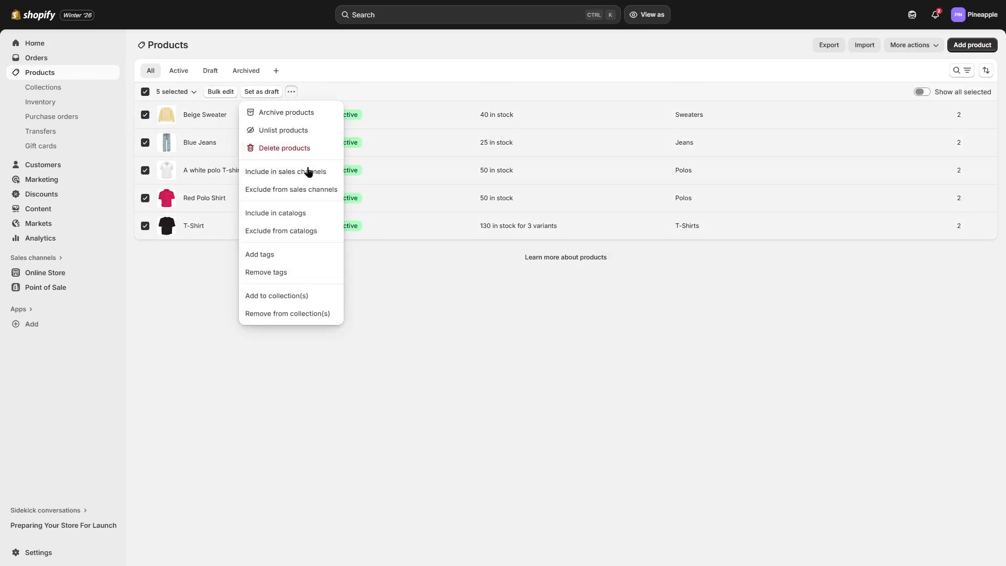
left_click(292, 297)
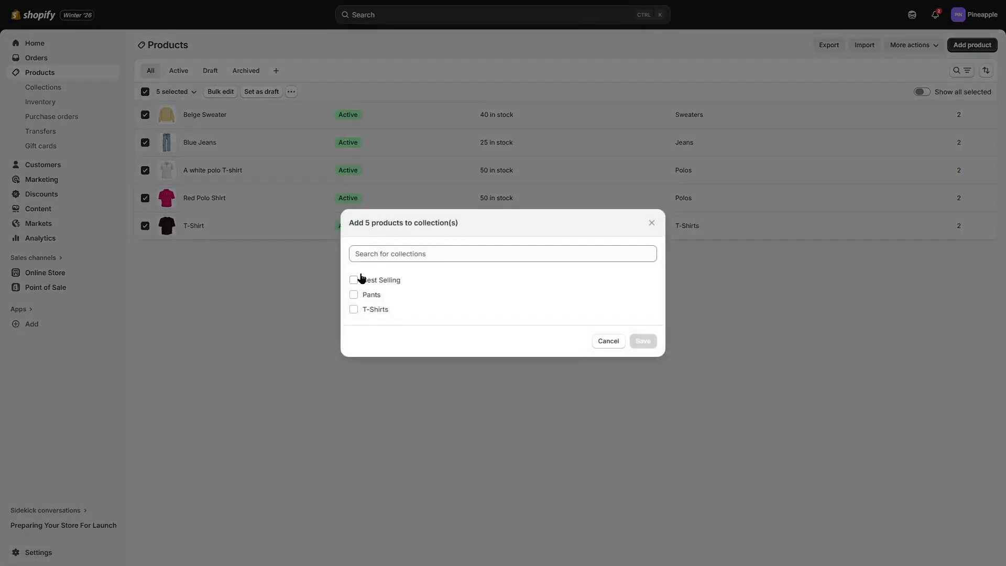
left_click(361, 279)
left_click(643, 341)
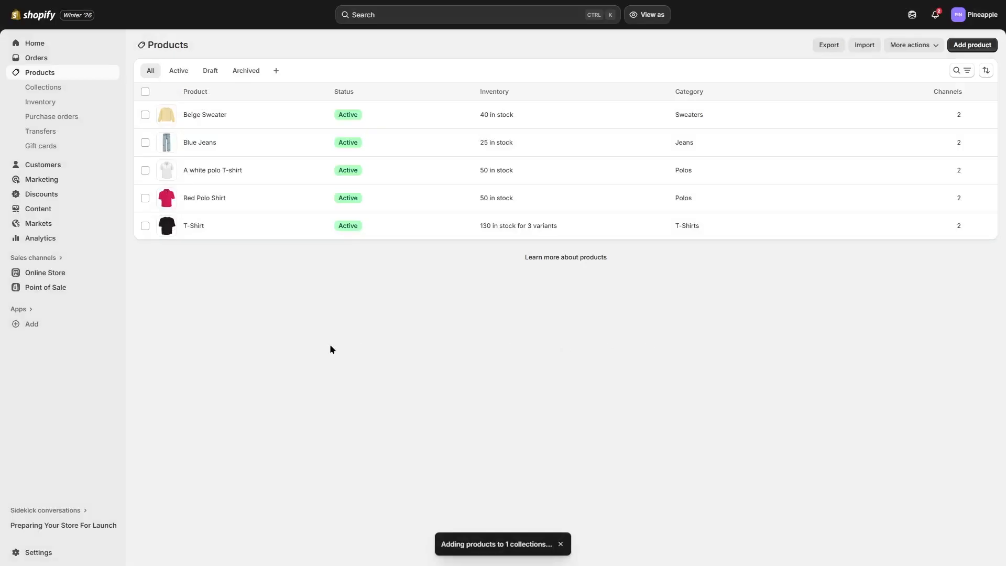
View the online store from the theme settings and check the product section on its home page
left_click(35, 47)
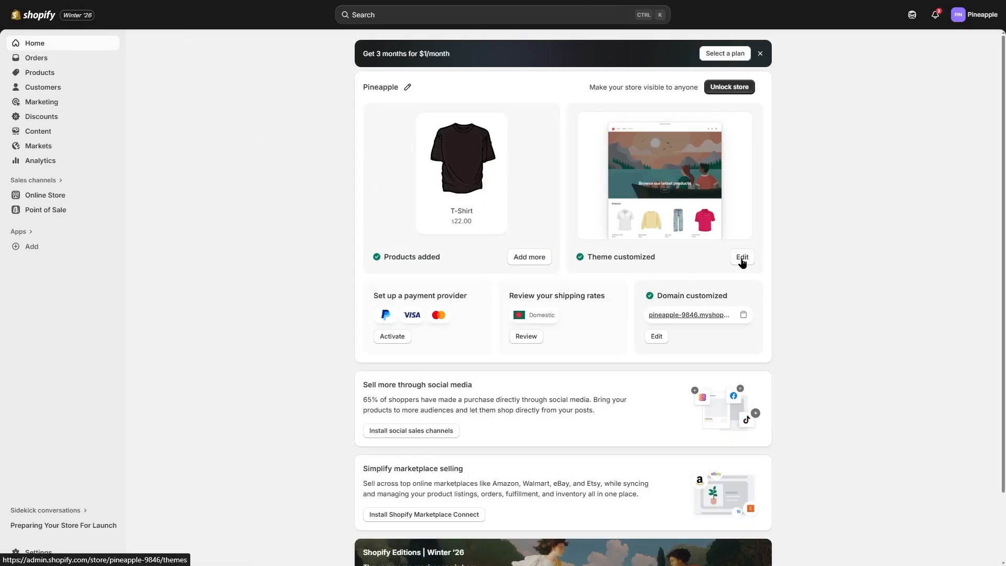
left_click(742, 257)
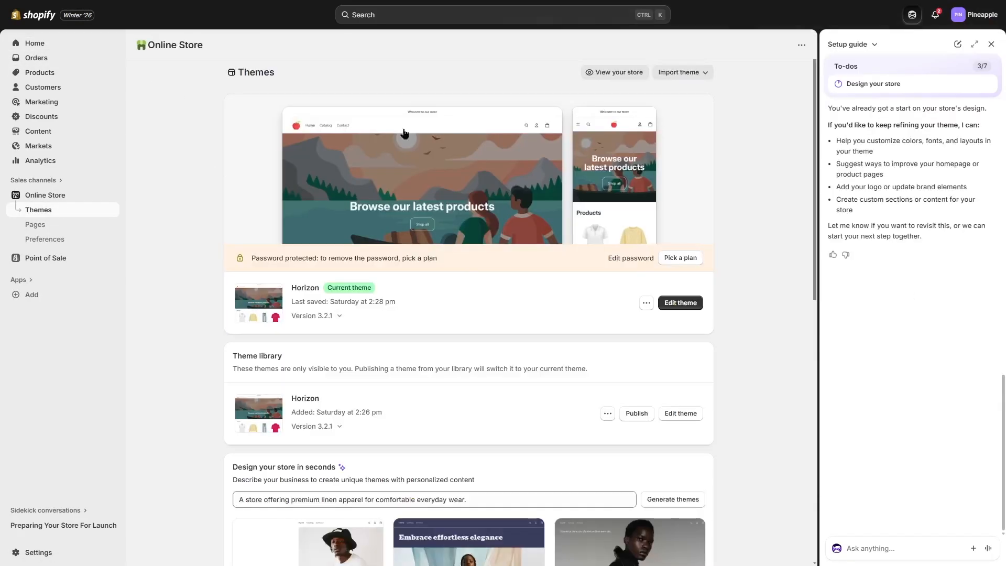
left_click(610, 72)
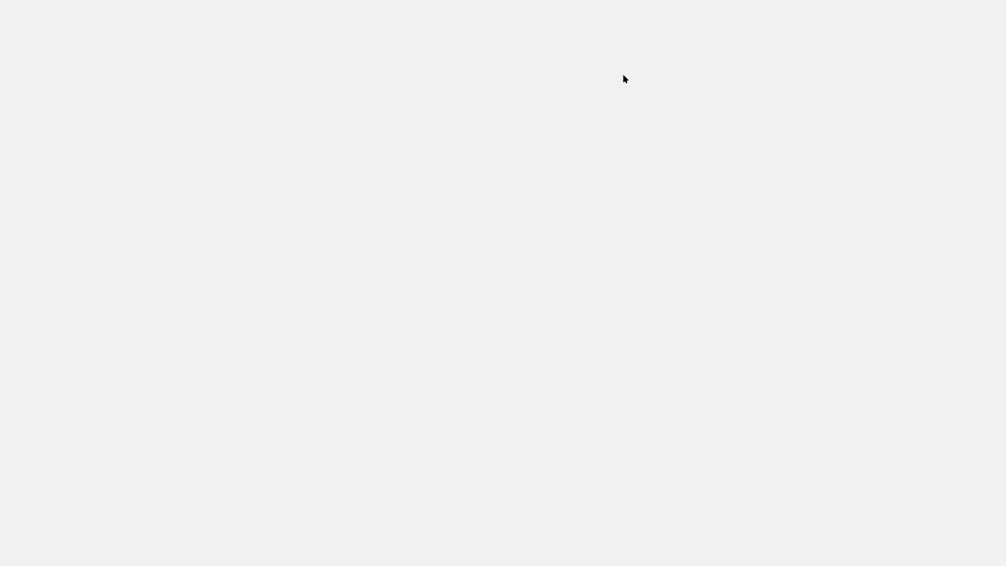
scroll(409, 268, "down", 5)
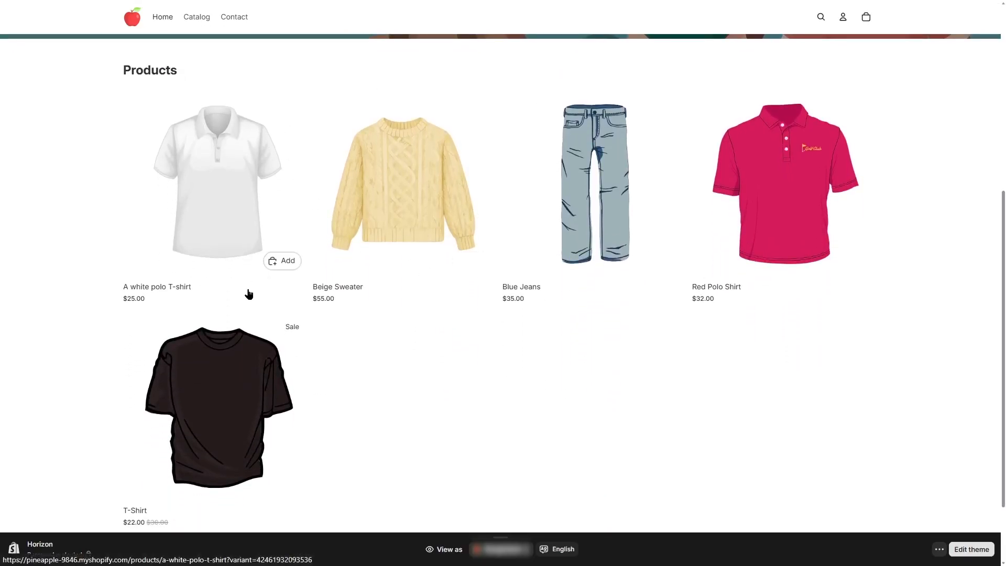
Edit the live theme so the home page's Featured collection section uses the Best Selling collection, and save it
left_click(963, 552)
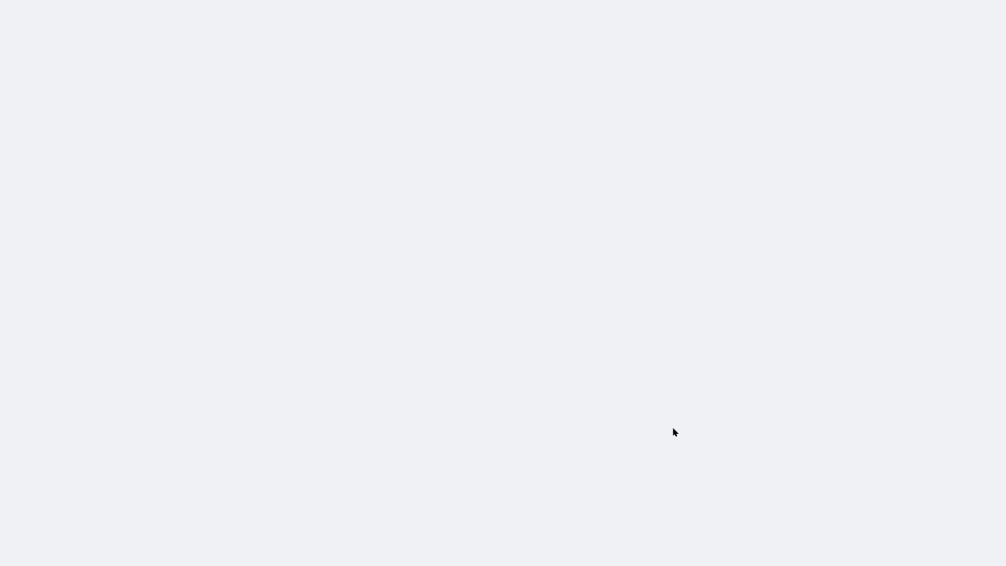
scroll(741, 216, "down", 2)
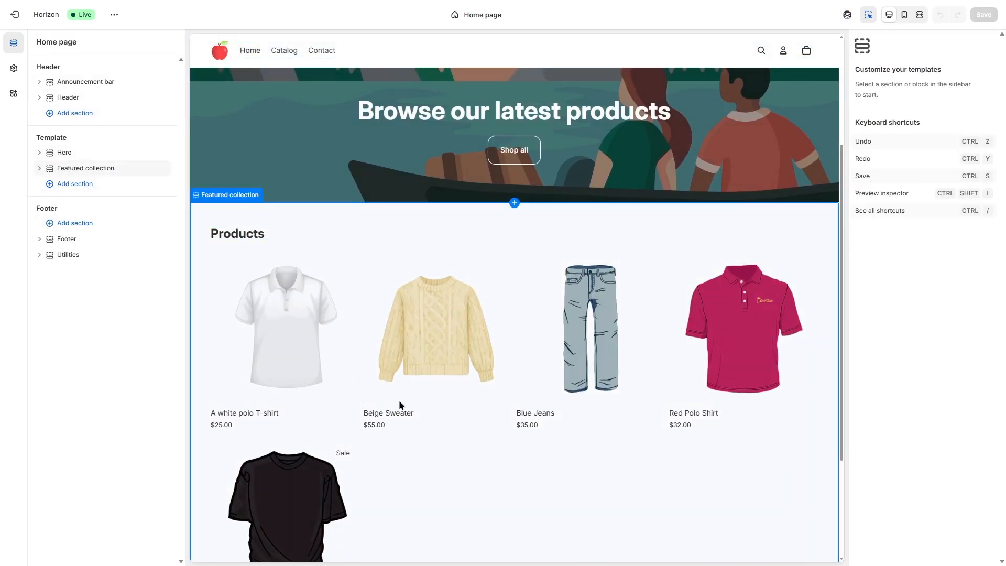
left_click(540, 455)
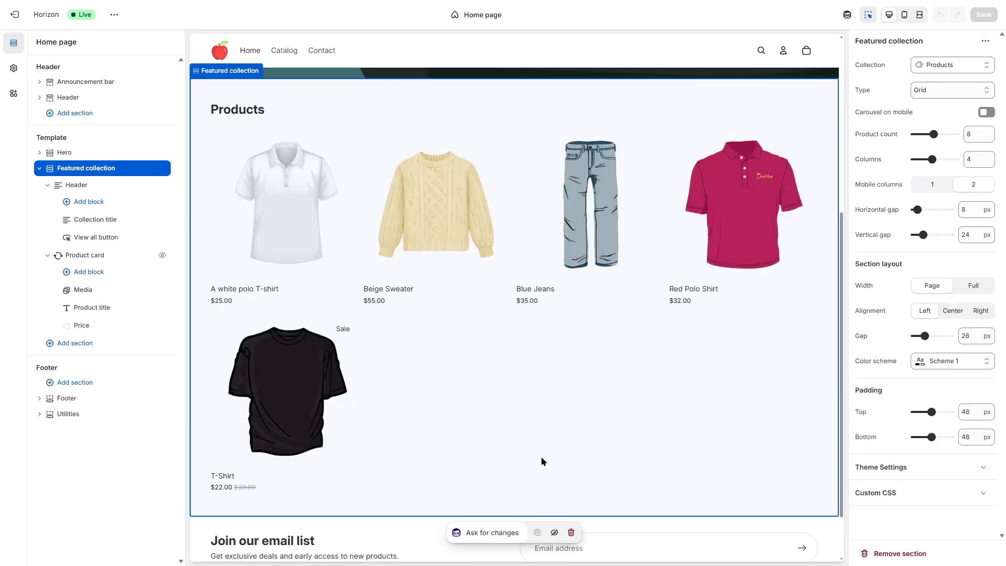
left_click(949, 65)
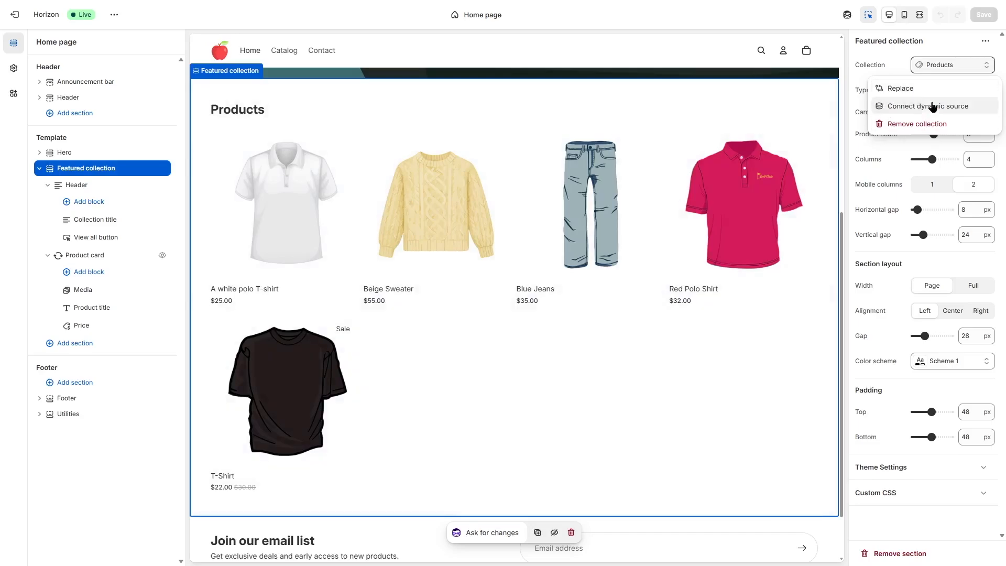
left_click(886, 92)
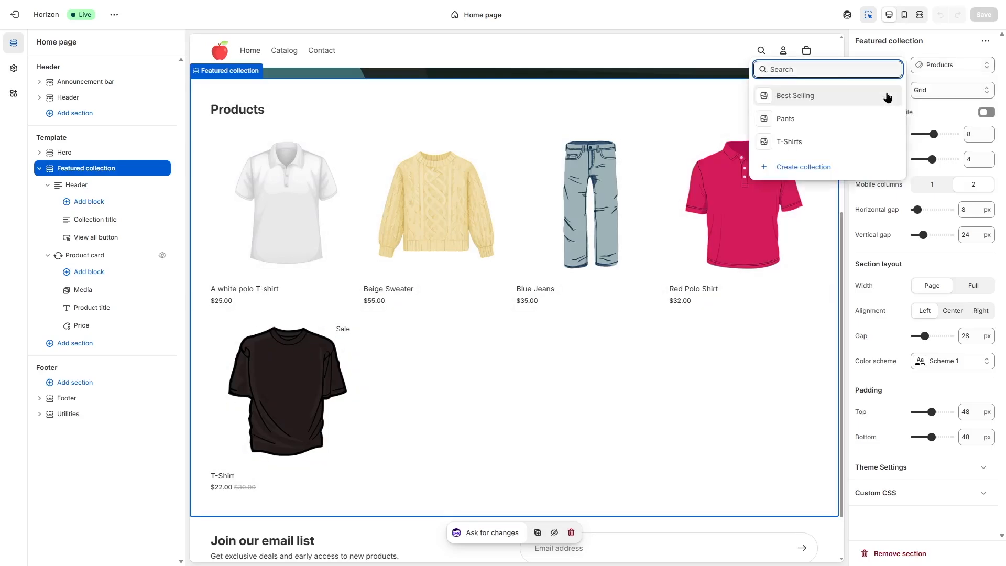
left_click(806, 100)
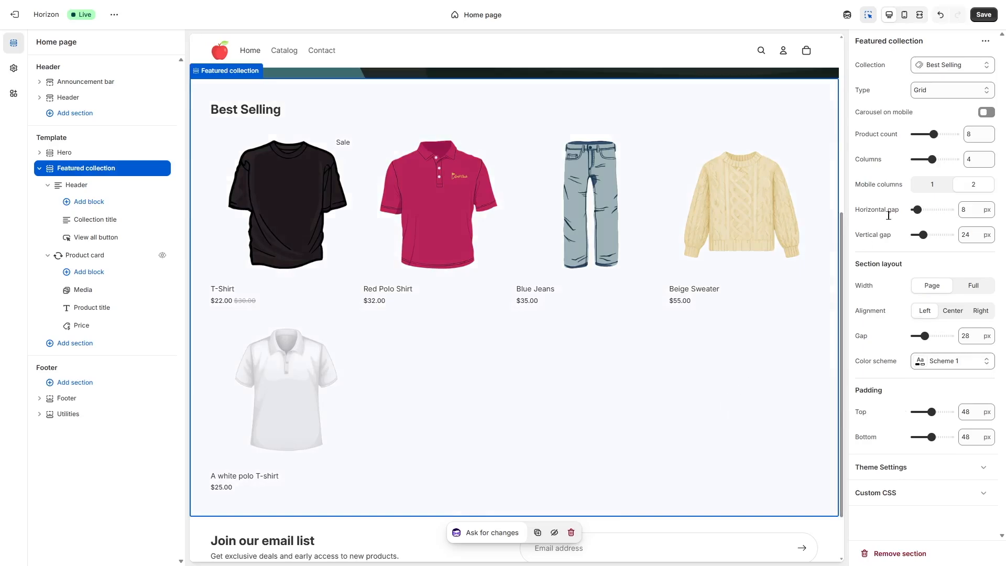
left_click(983, 14)
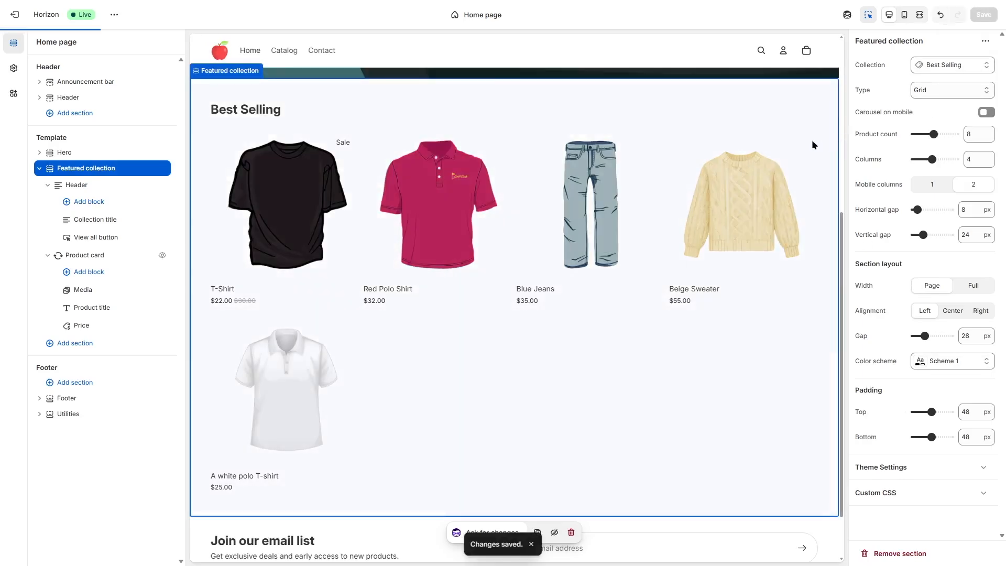
Leave the theme editor and view the storefront's Best Selling section and the Beige Sweater product page, then return to the store's home page
left_click(15, 14)
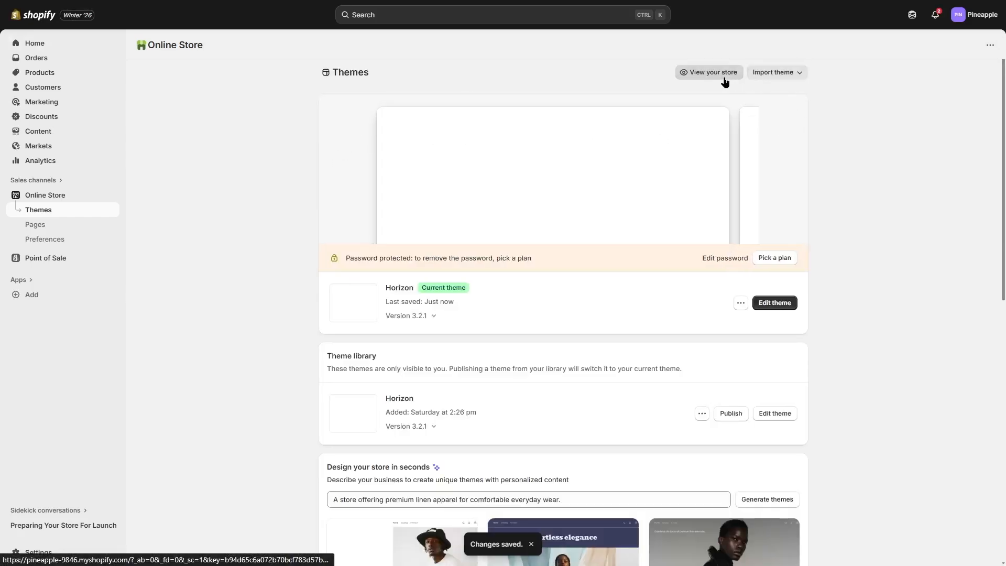
left_click(723, 76)
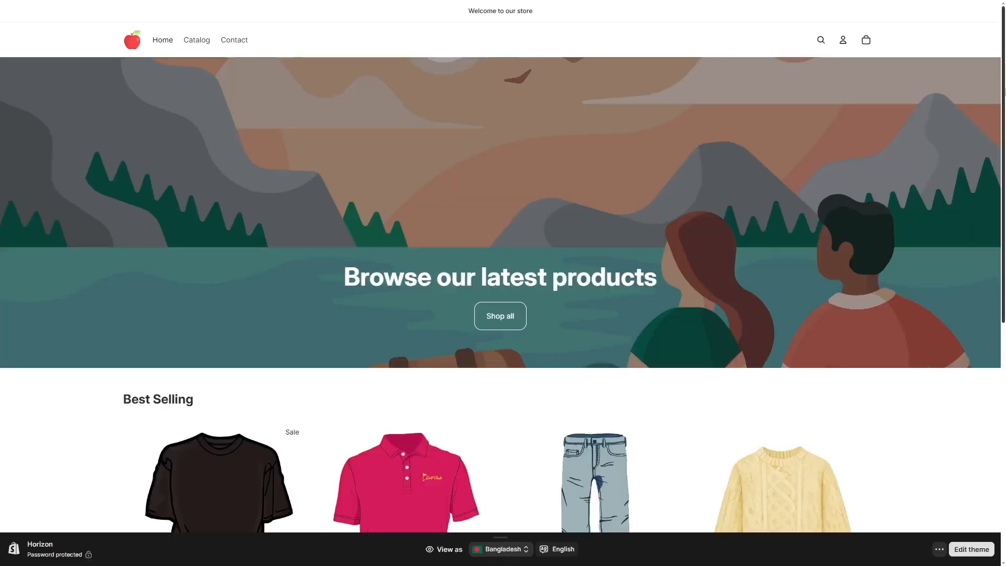
scroll(1004, 257, "down", 6)
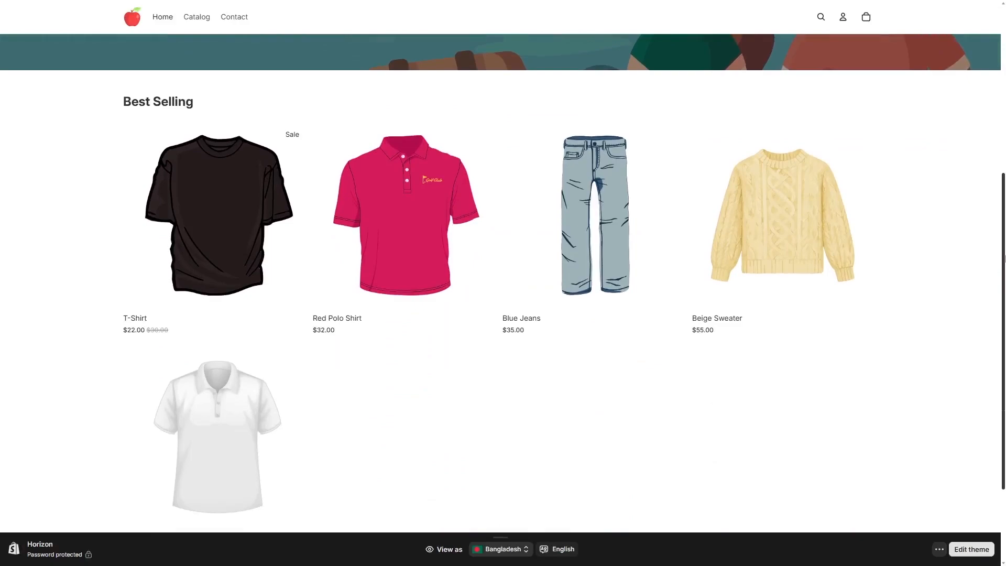
left_click(774, 254)
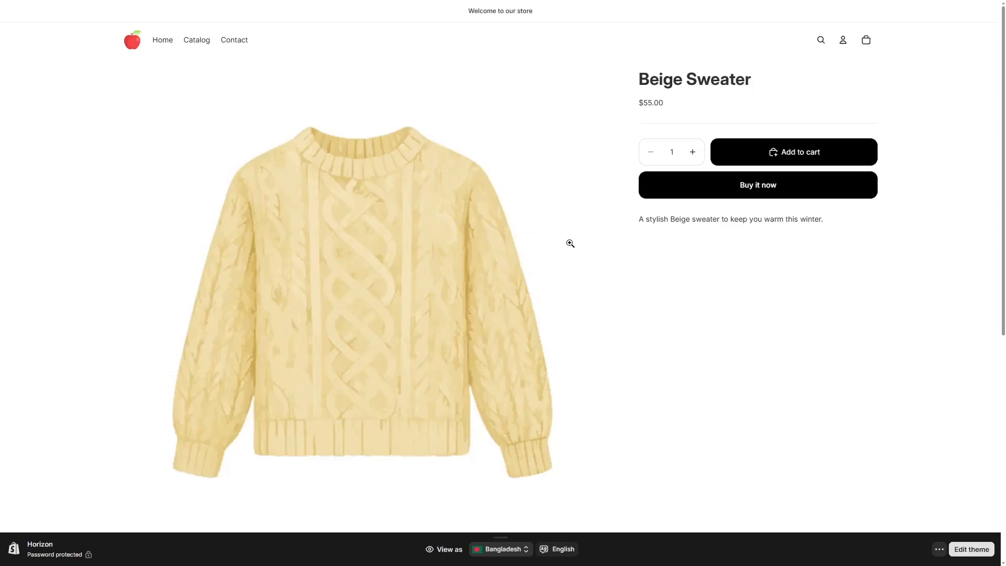
left_click(161, 47)
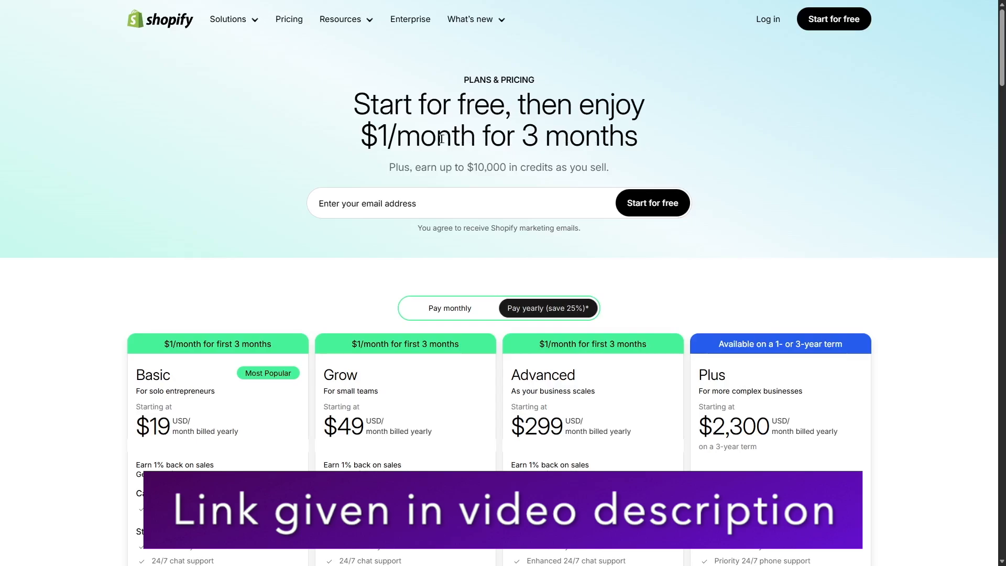
Compare the monthly and yearly prices of the Shopify plans and review the alternative Starter and Retail plans
scroll(543, 135, "down", 3)
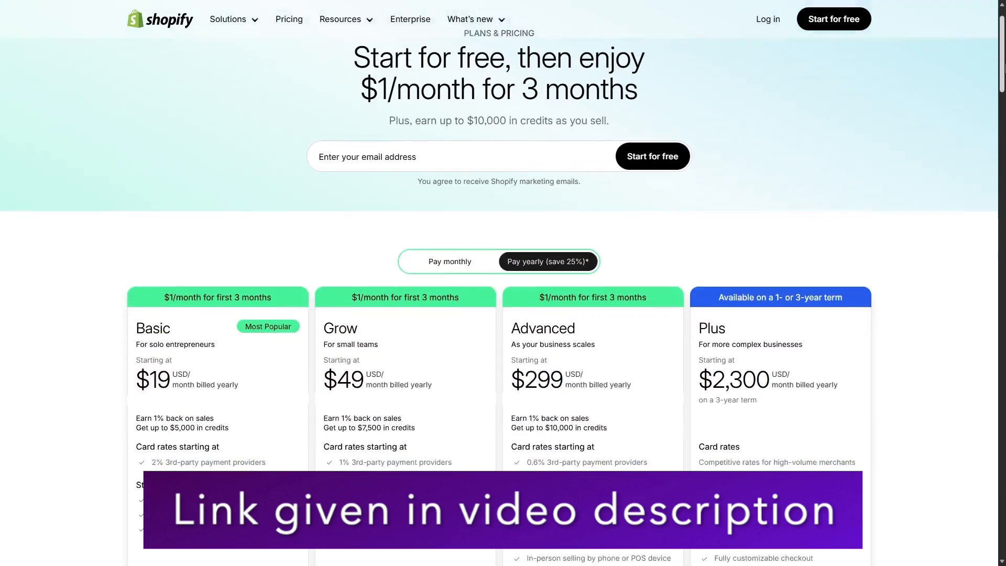
left_click(462, 144)
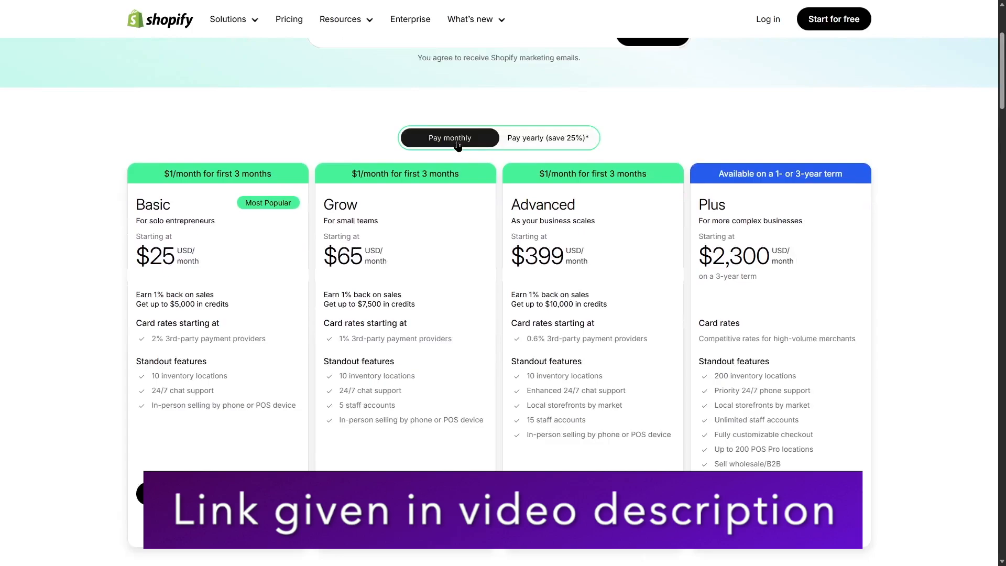
left_click(563, 142)
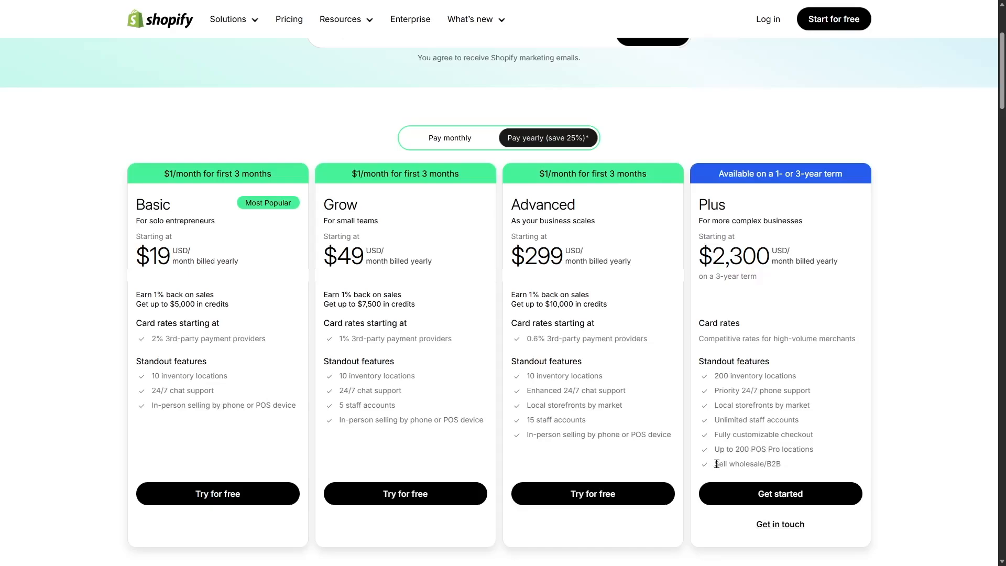
left_click_drag(1002, 77, 1005, 179)
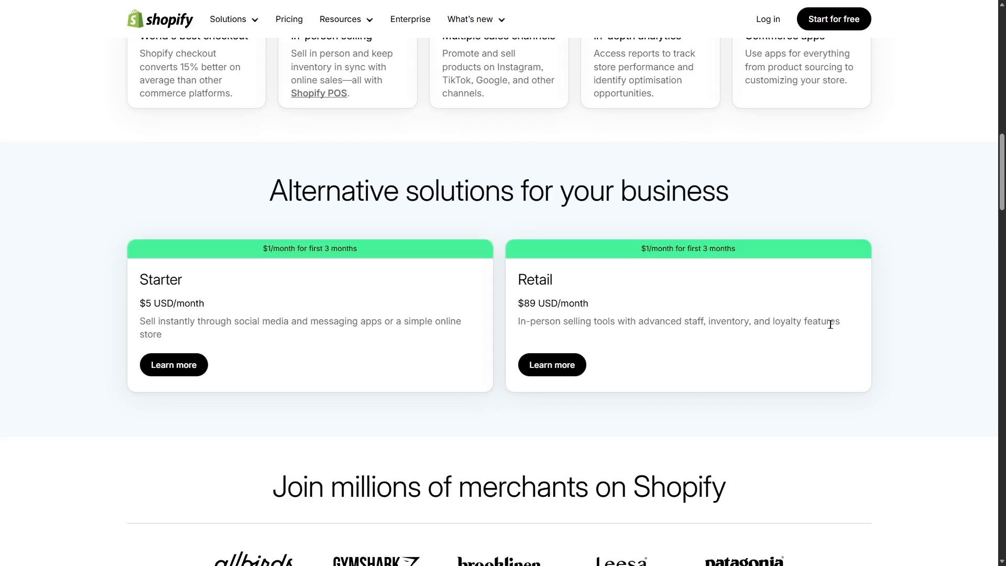
scroll(1003, 217, "up", 10)
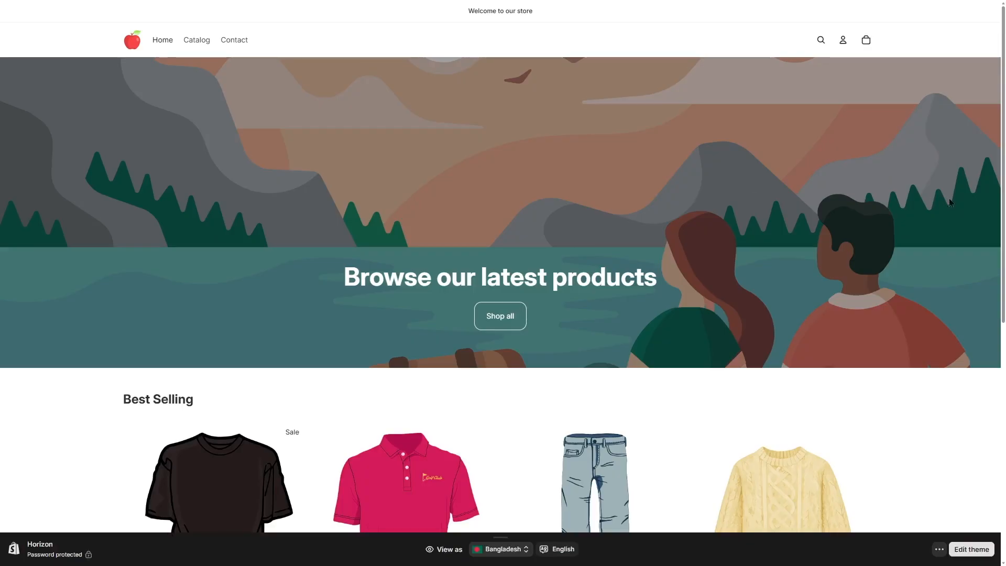
left_click_drag(1003, 203, 1003, 377)
scroll(702, 267, "up", 6)
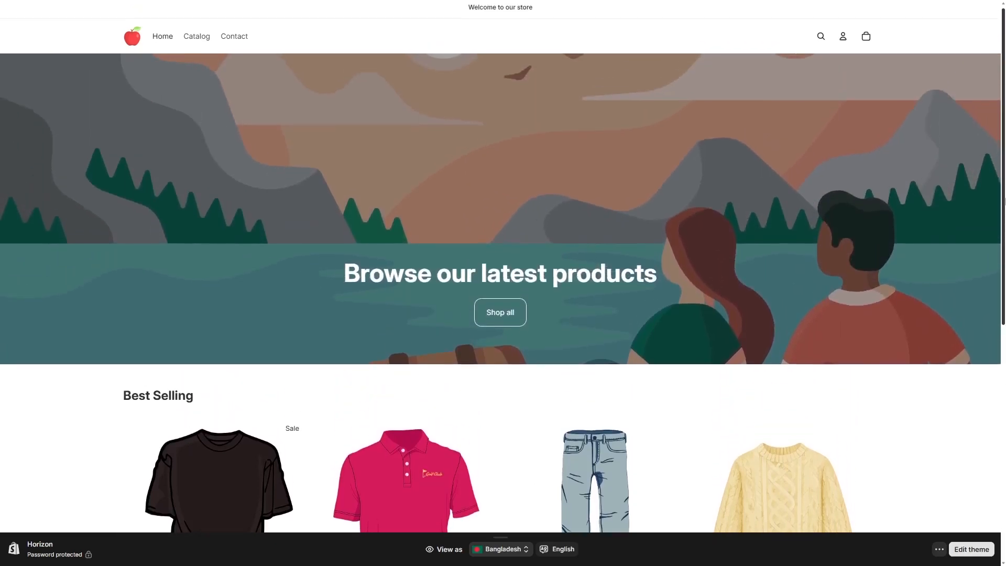